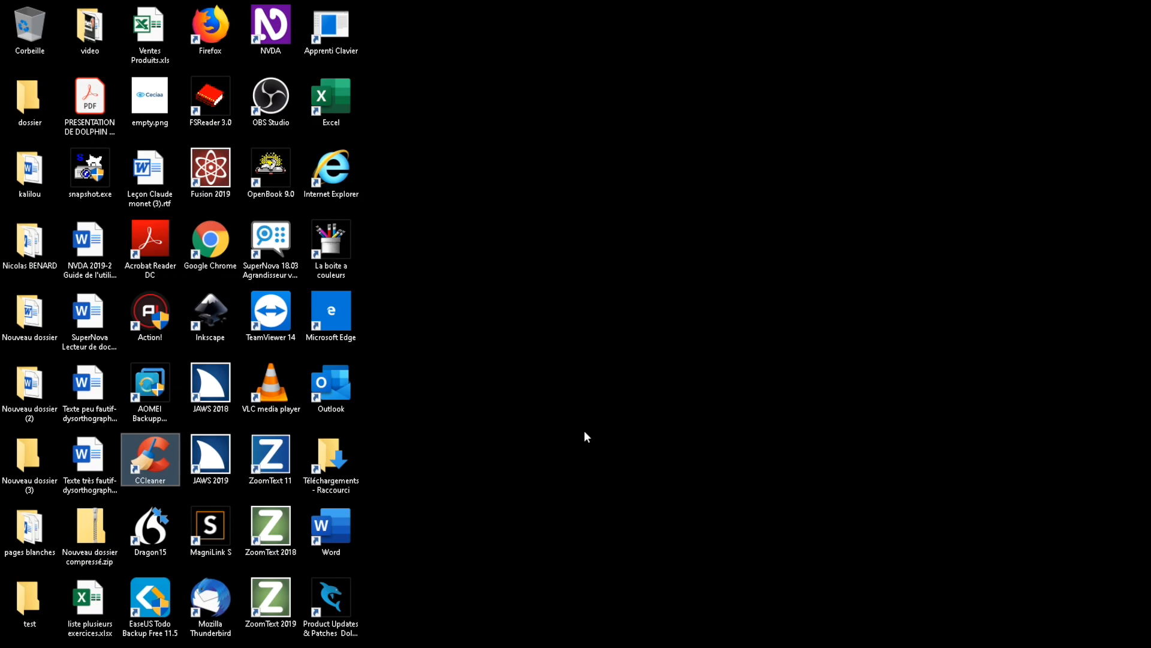
Open the extensions manager (Gérer les extensions) of the NVDA screen reader.
key(Insert+n)
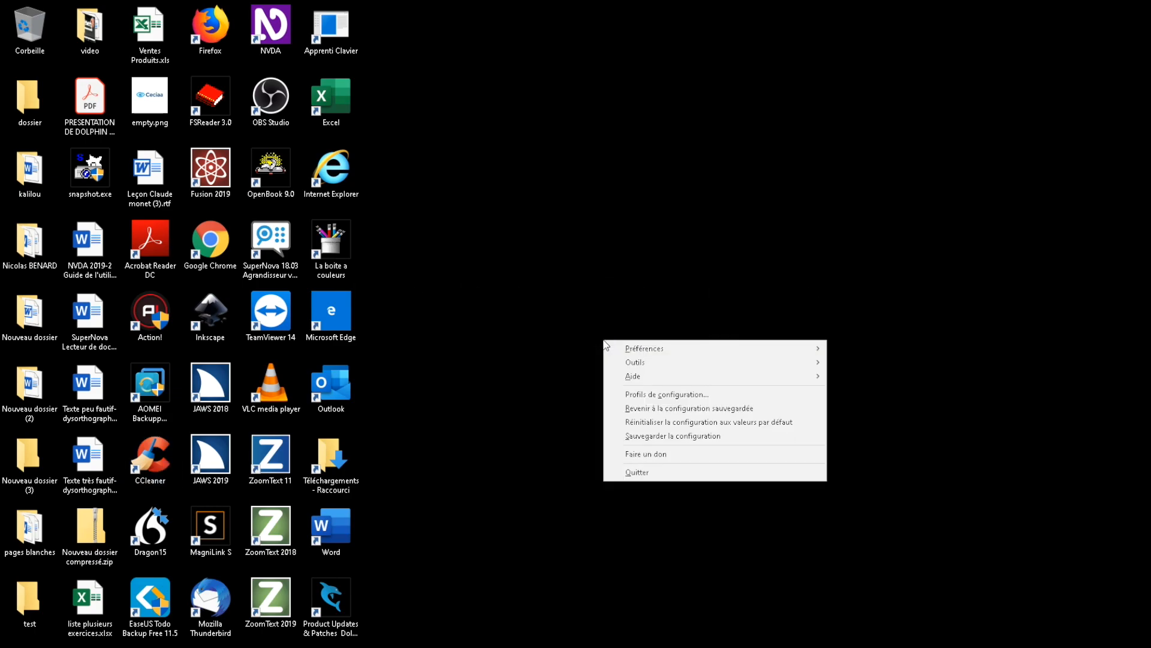
key(Down)
key(Down)
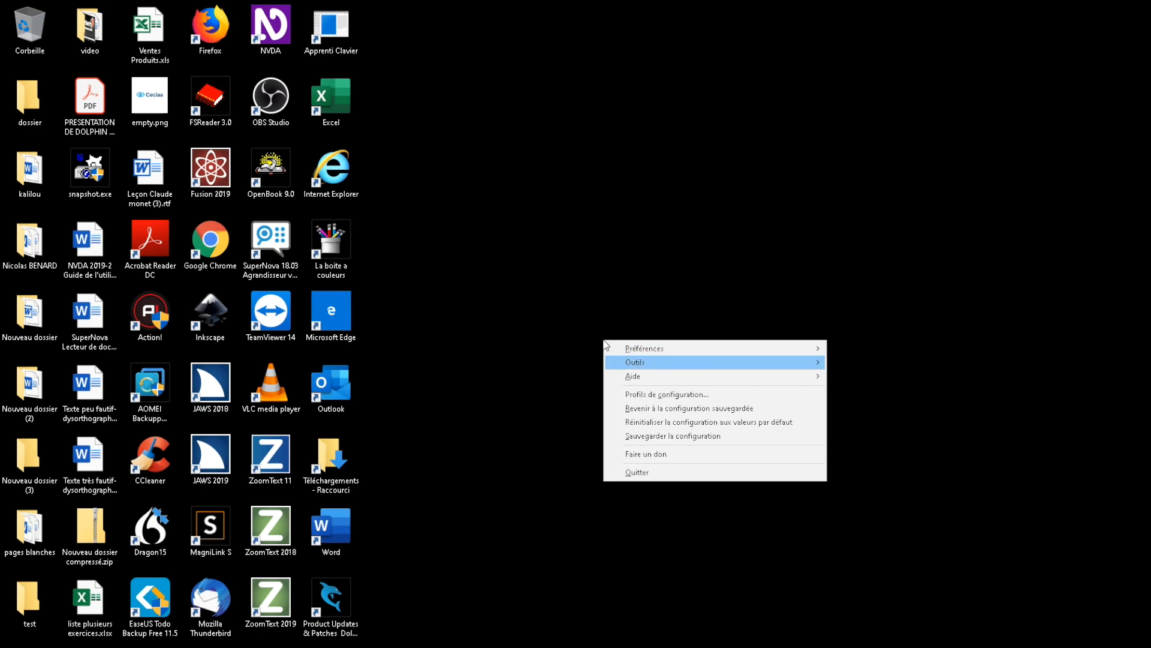
key(Right)
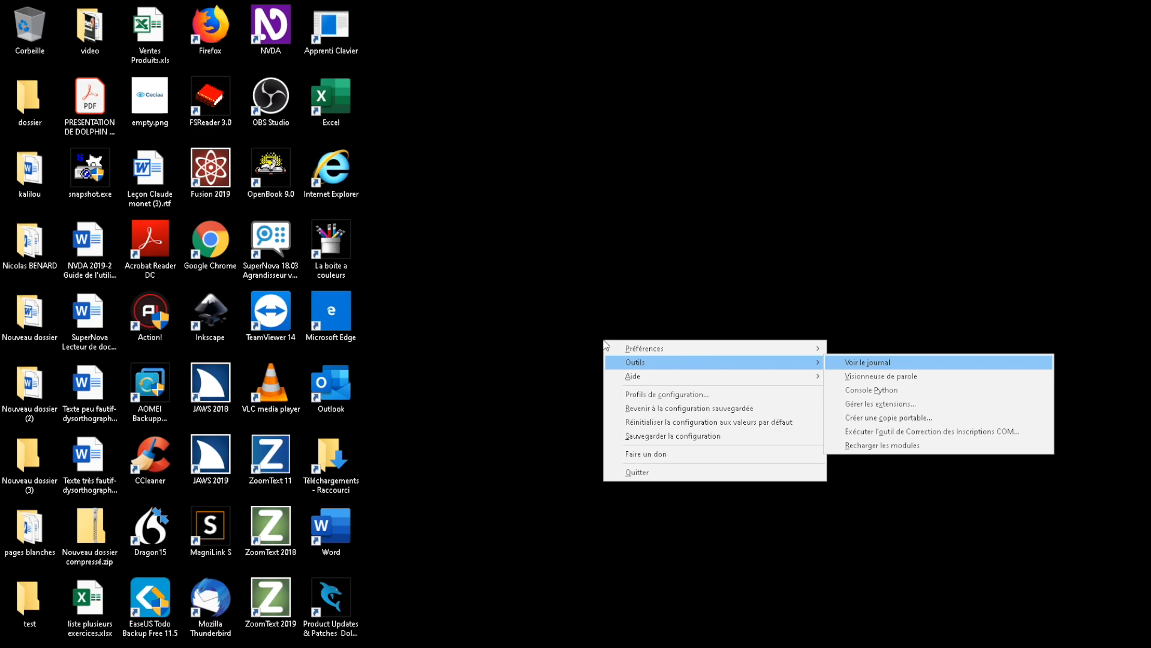
key(Down)
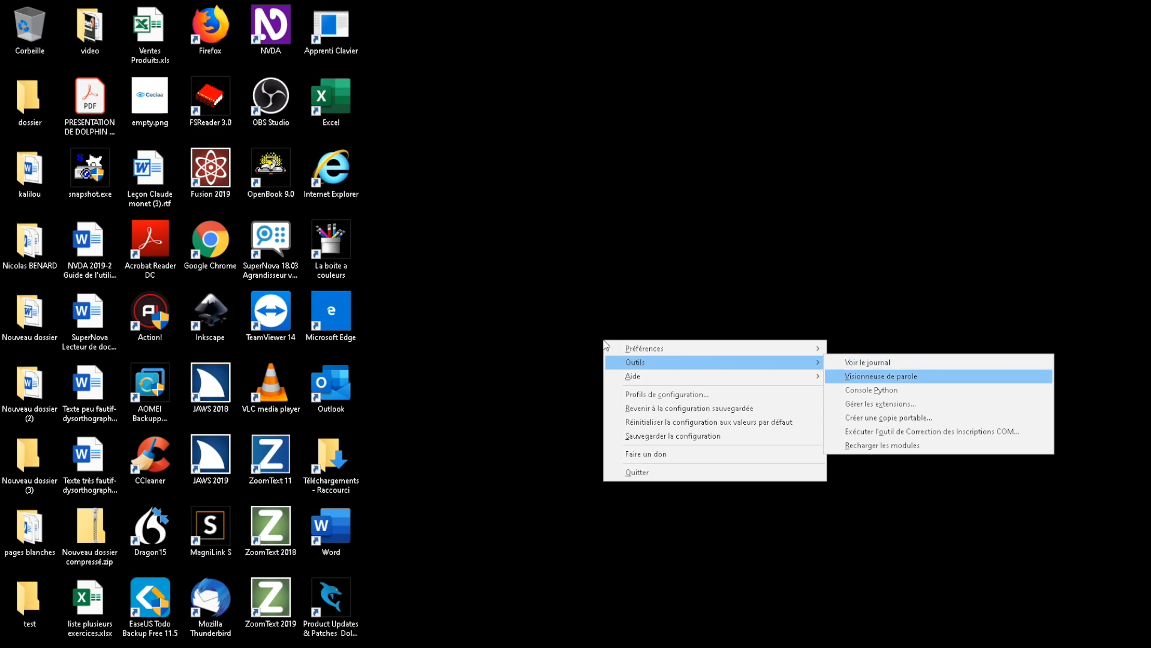
key(Down)
key(Down)
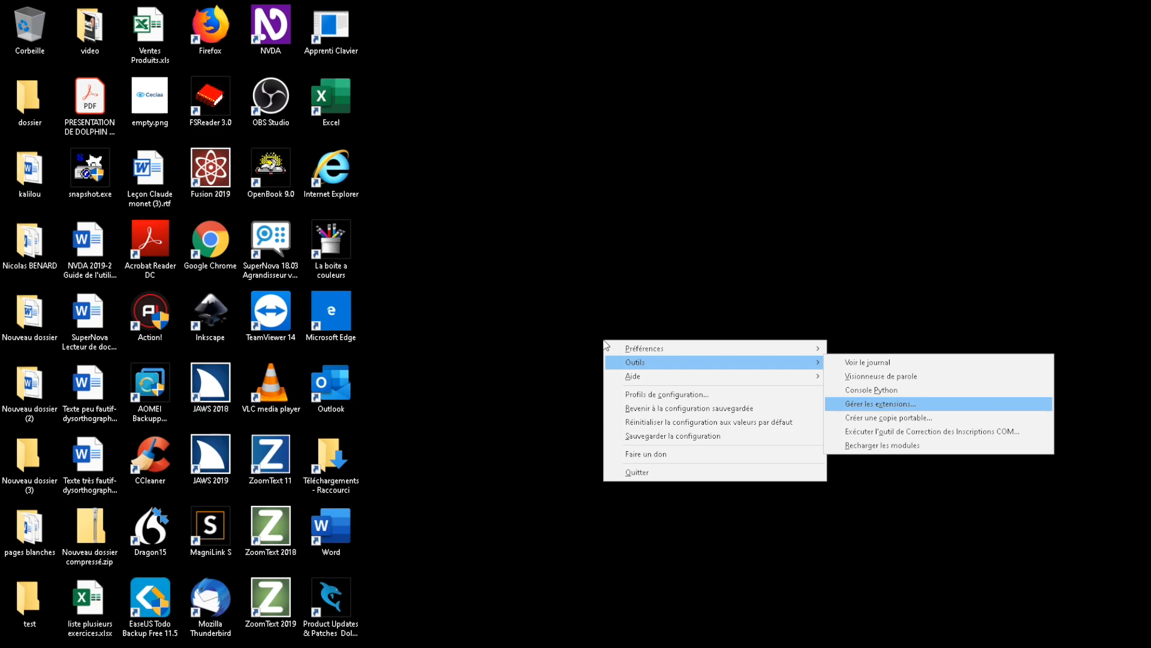
key(Return)
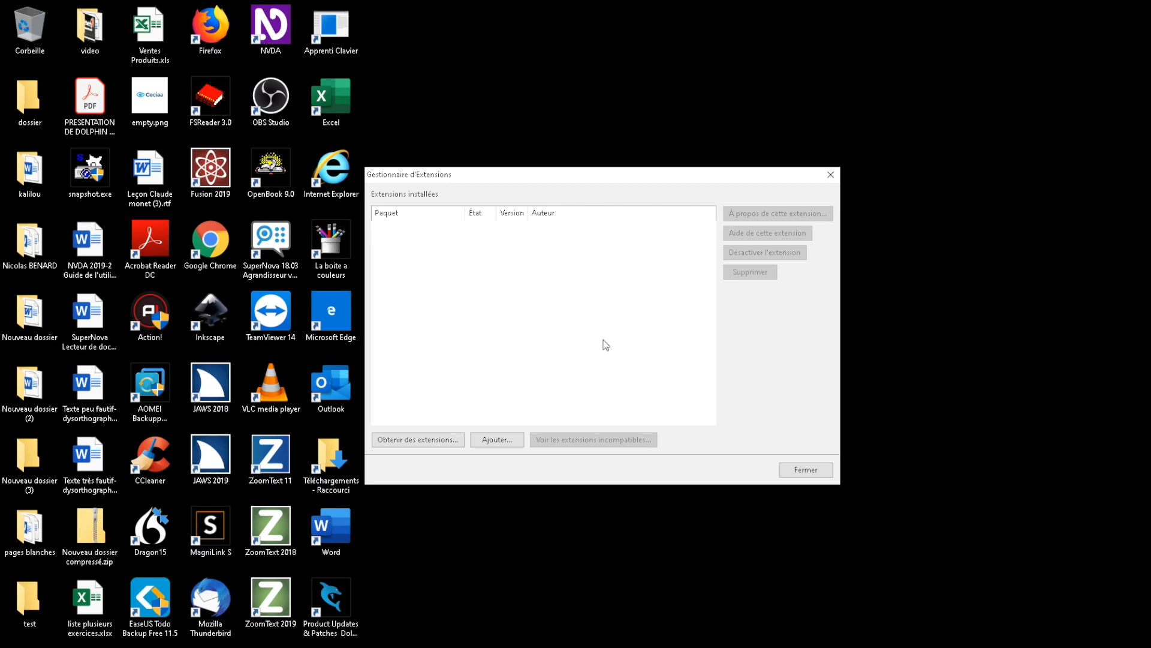
Go to the website for obtaining extensions and open the Weather Plus page from its list of links.
key(Tab)
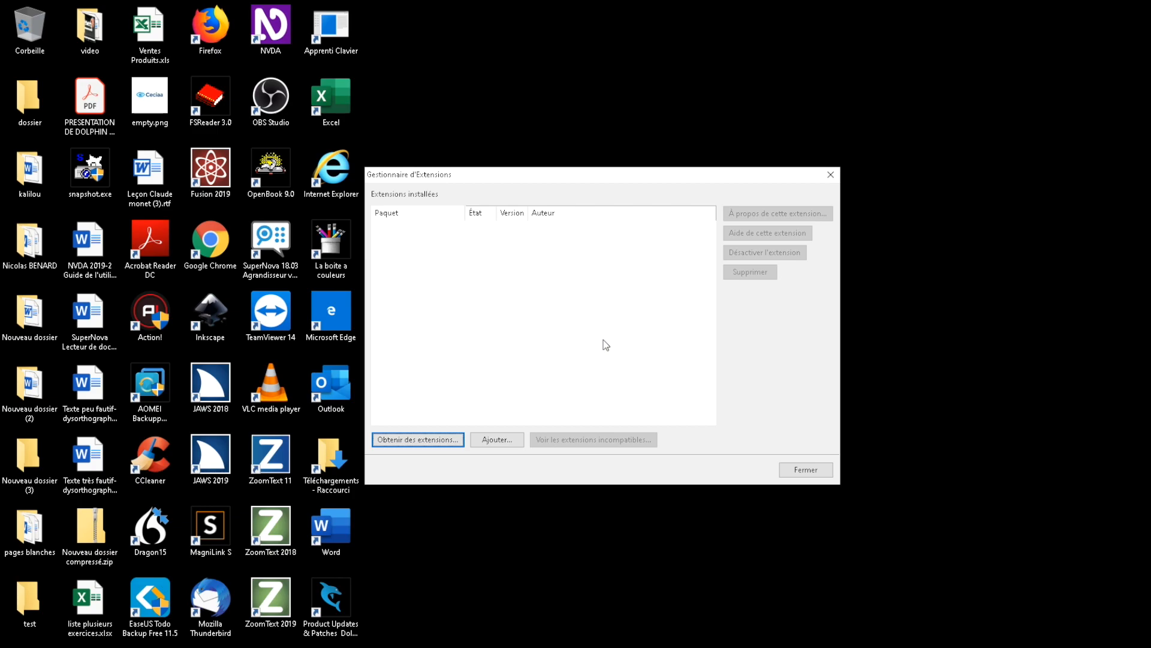
key(Return)
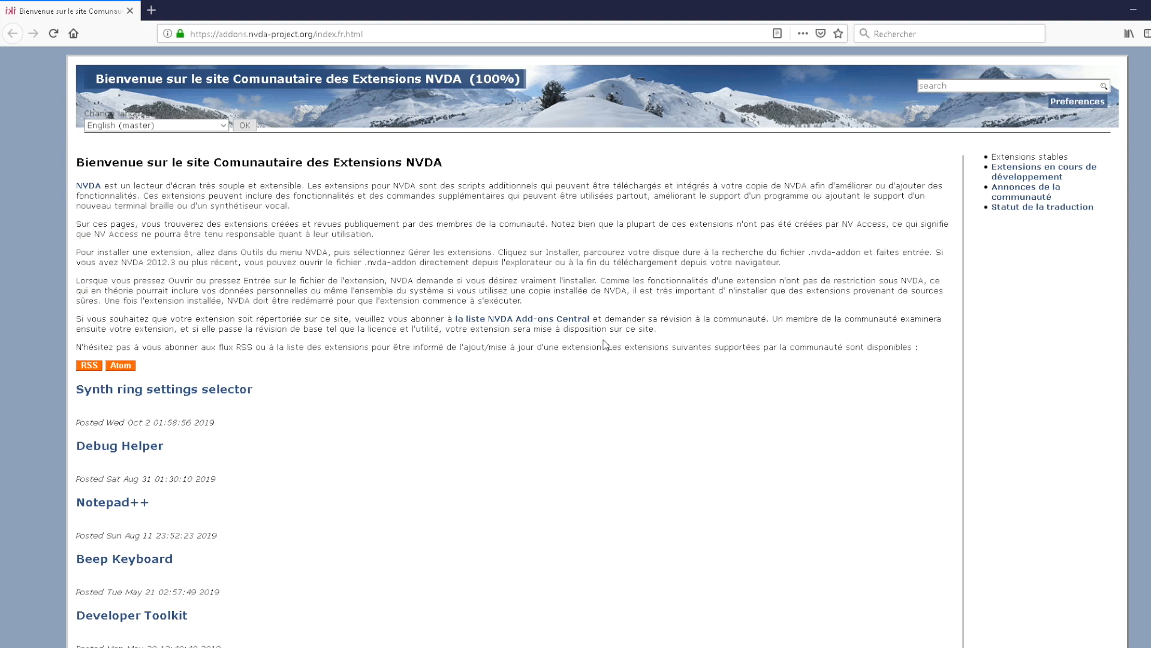
key(Insert+F7)
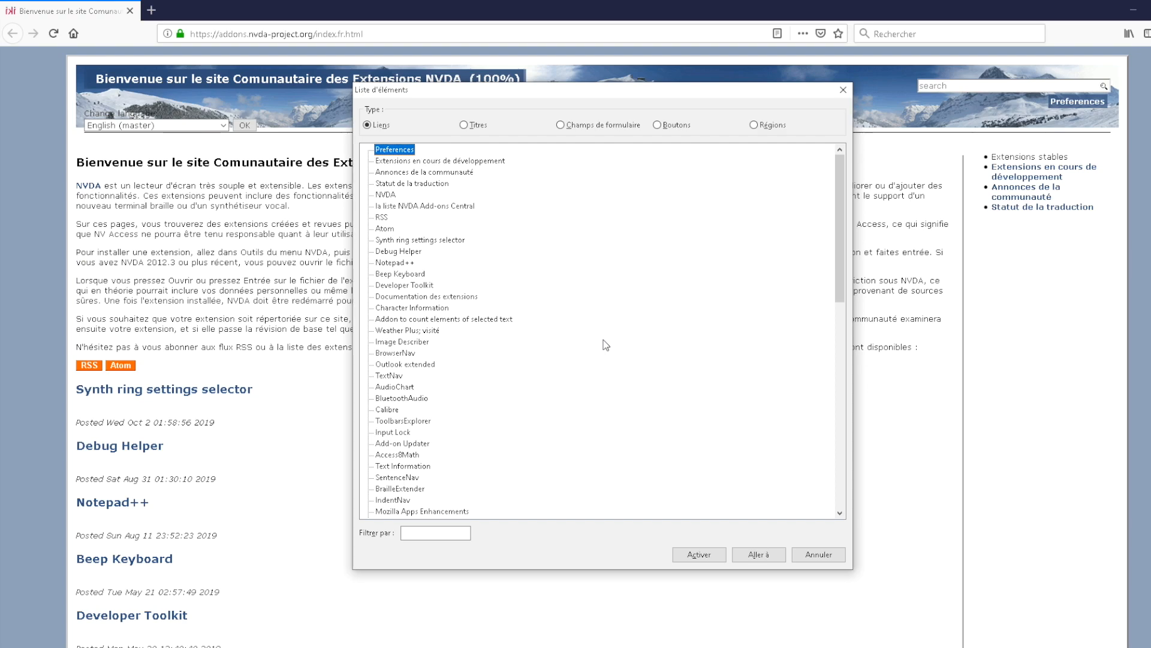
key(w)
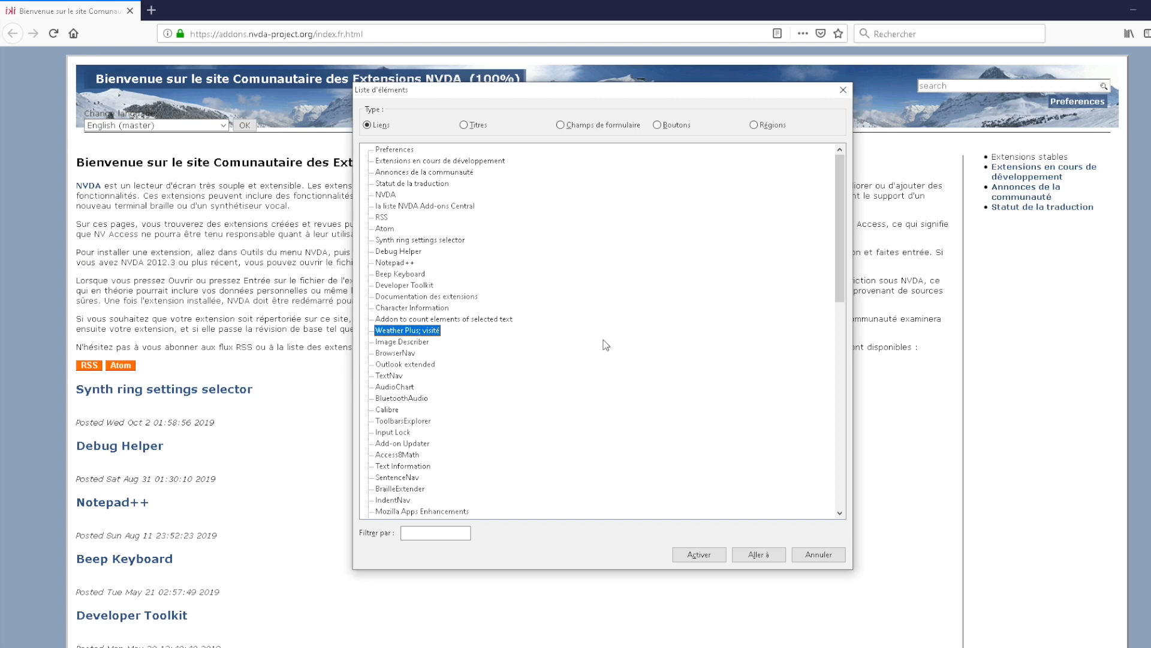
key(Return)
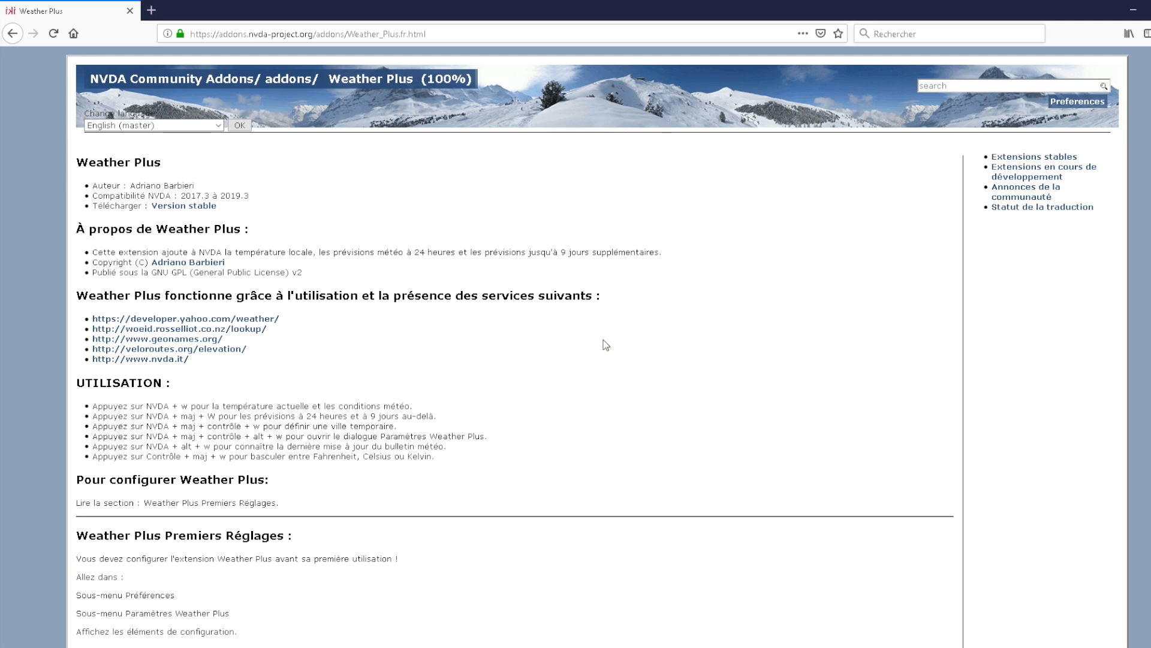
Download the stable version of Weather Plus and open weather_plus7.2.nvda-addon with NVDA.
key(Insert+F7)
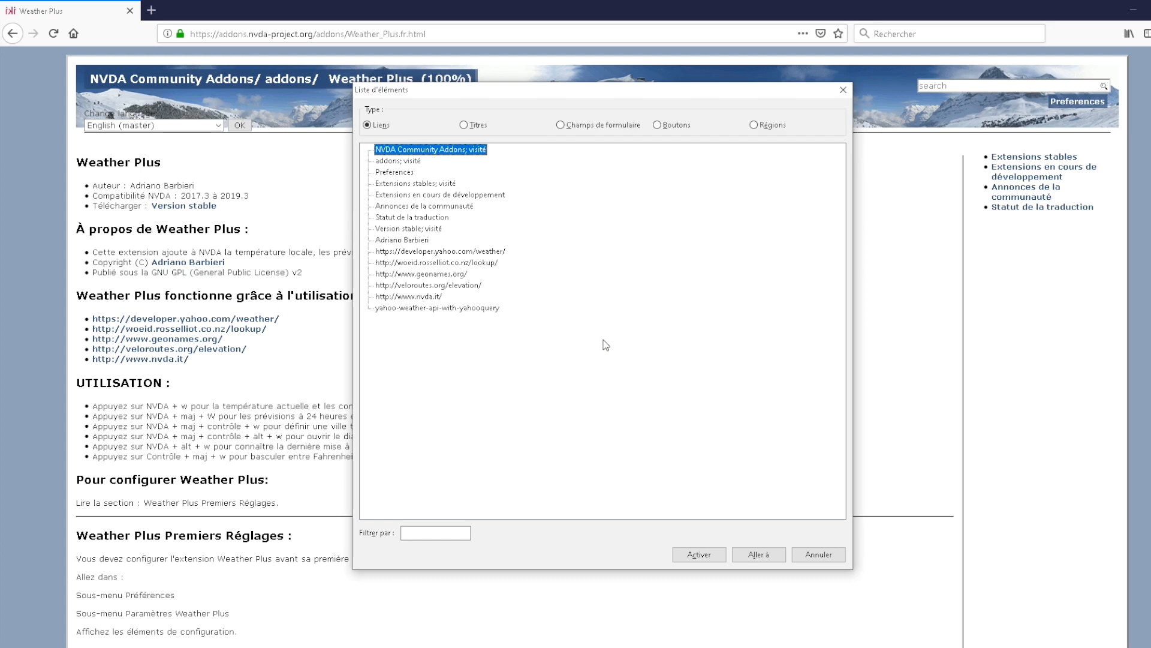
key(v)
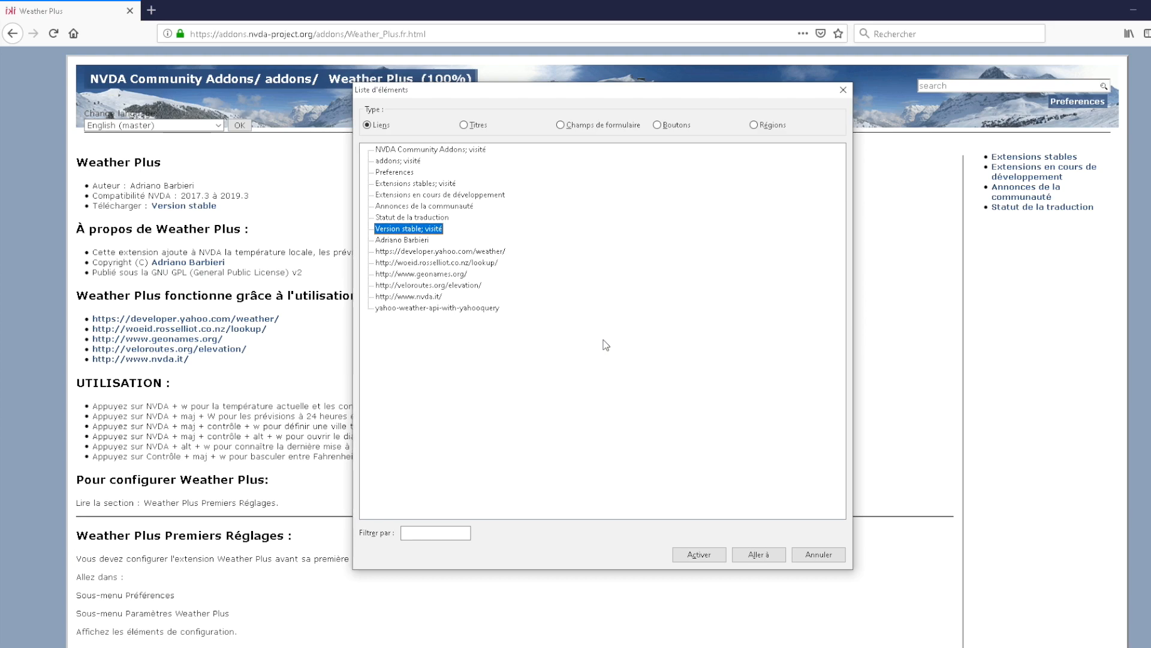
key(Return)
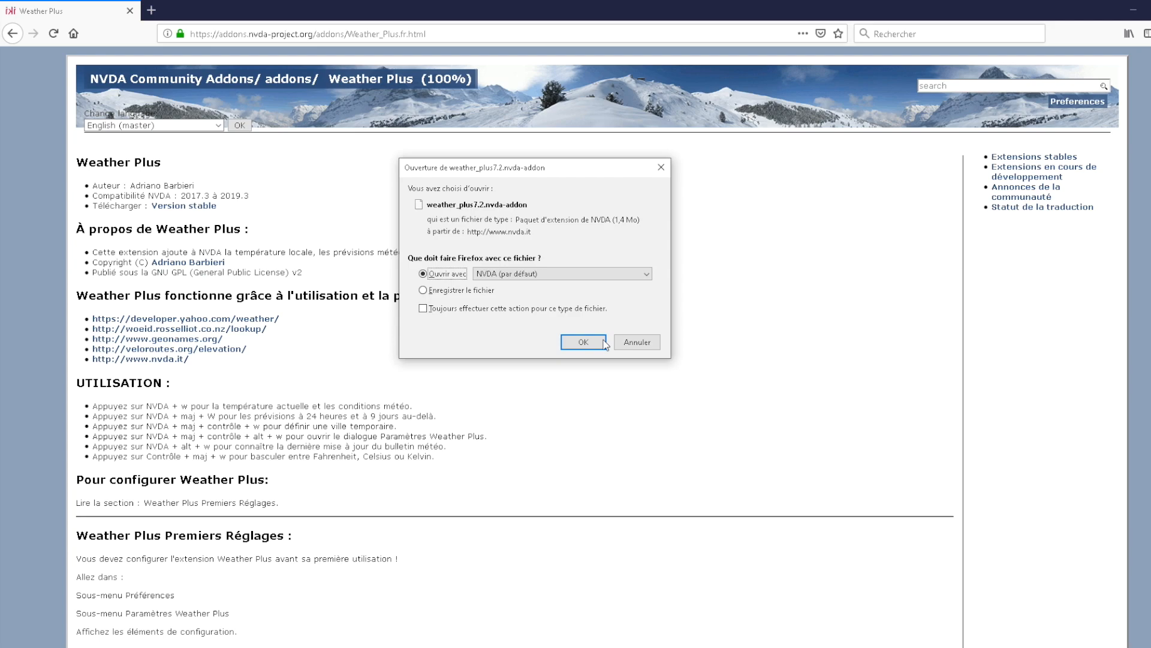
click(604, 343)
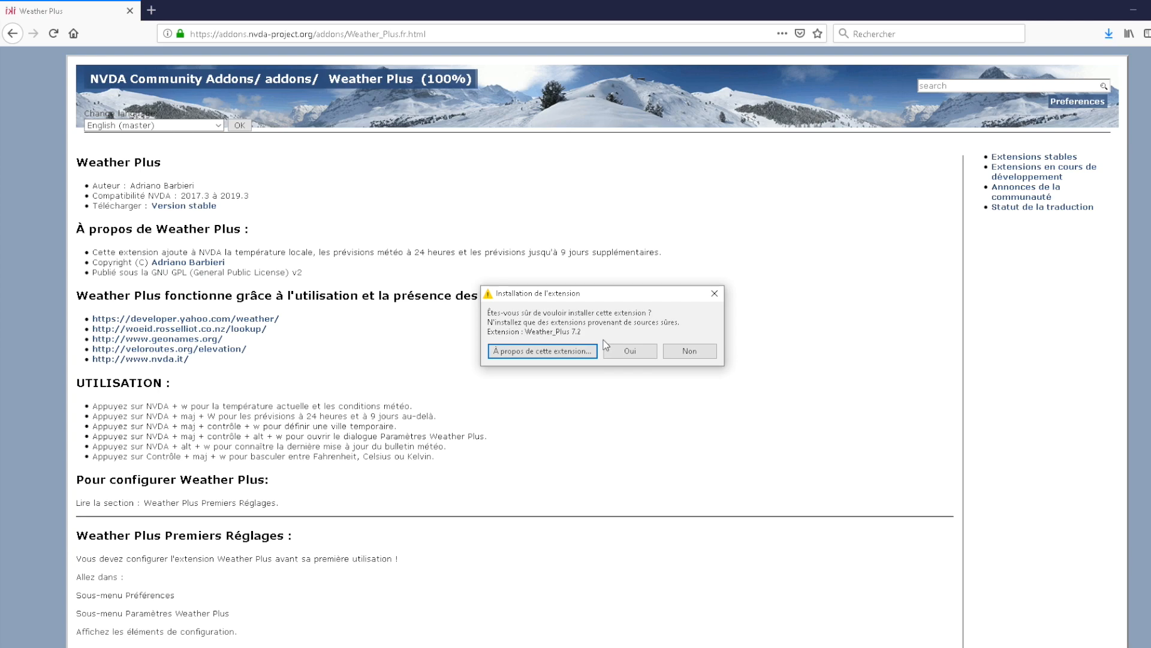
Approve the installation of the Weather_Plus 7.2 extension and restart NVDA.
key(Tab)
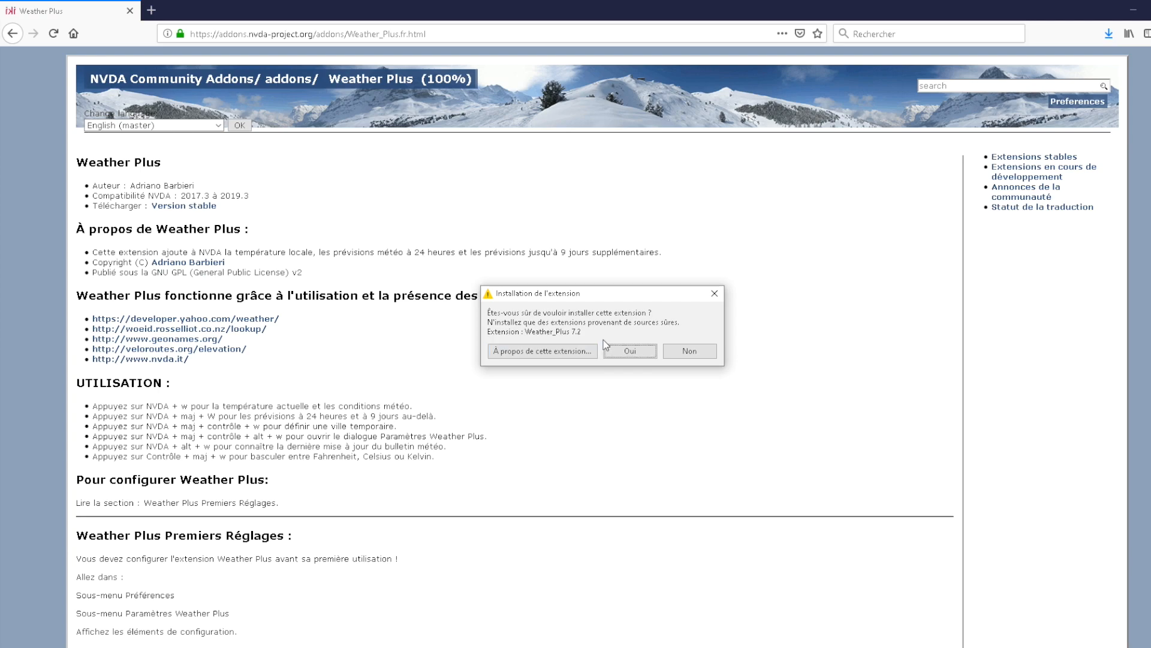
key(Return)
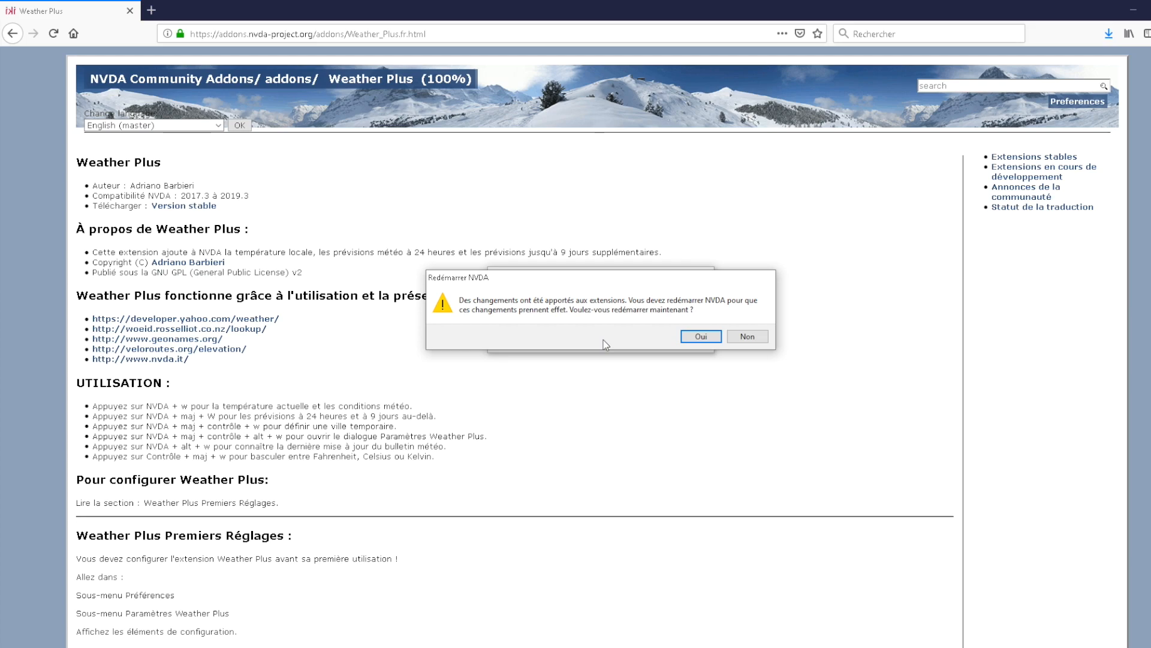
key(Return)
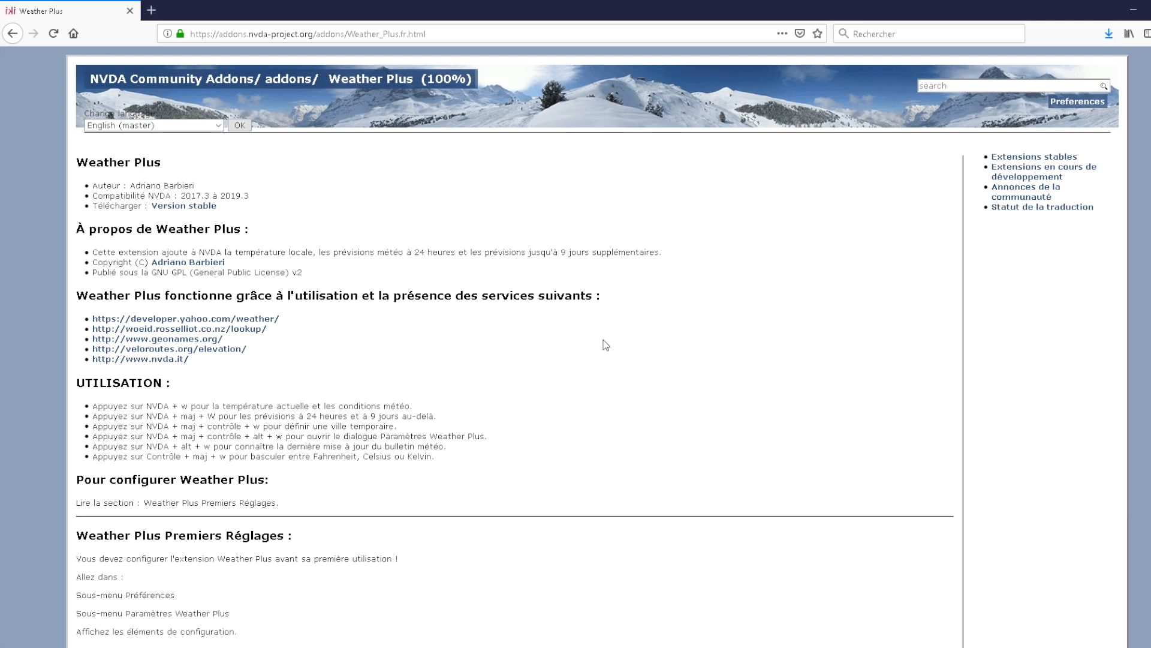
Open the Weather Plus settings for defining and managing cities from the NVDA preferences.
key(insert+n)
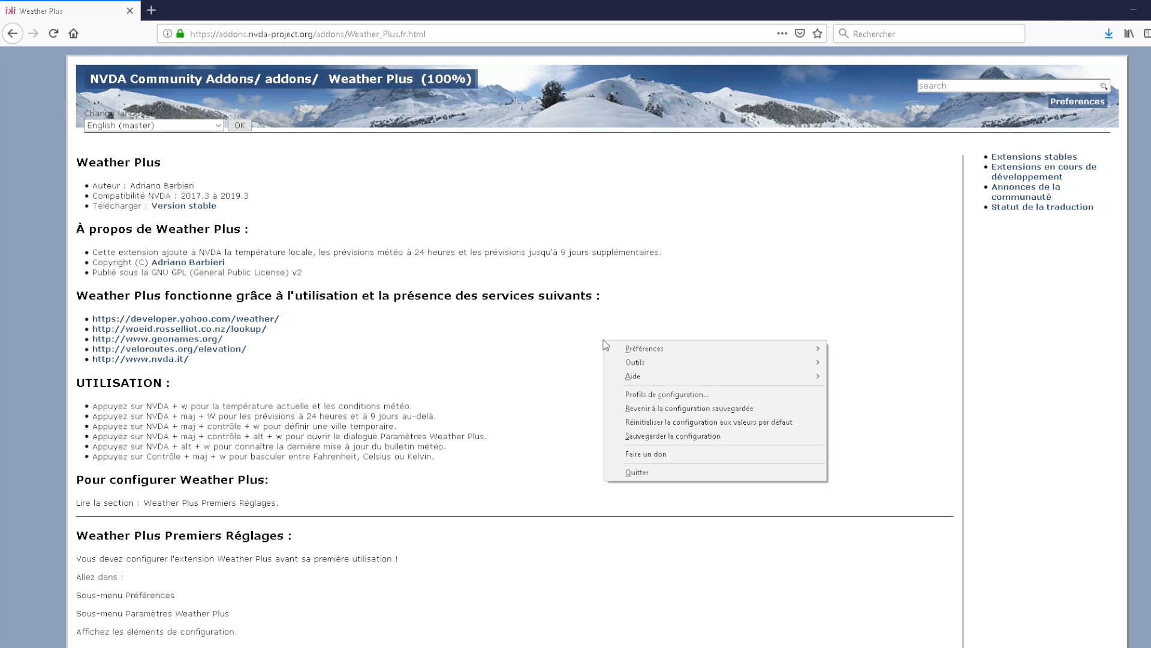
key(Down)
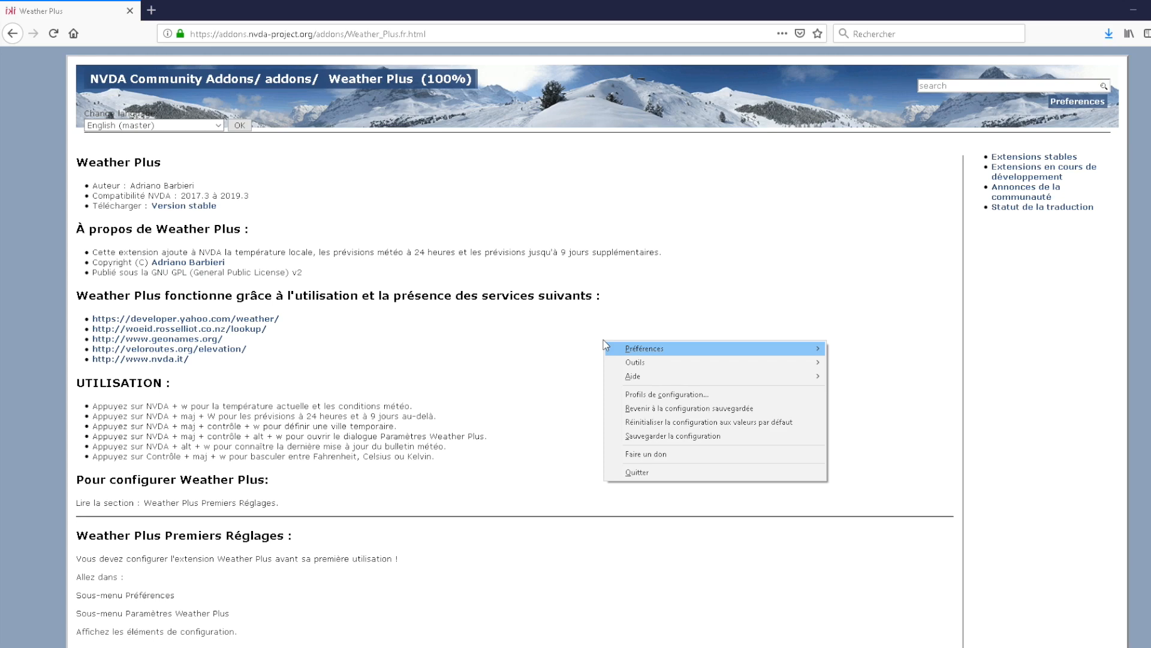
key(Right)
key(Down)
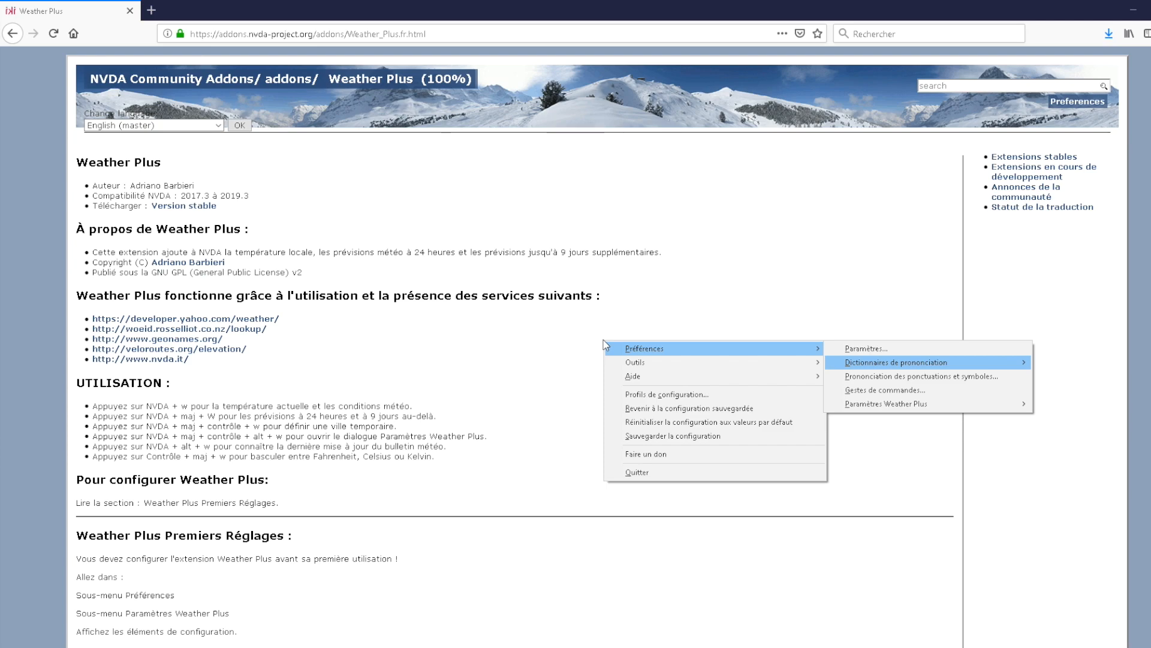
key(Down)
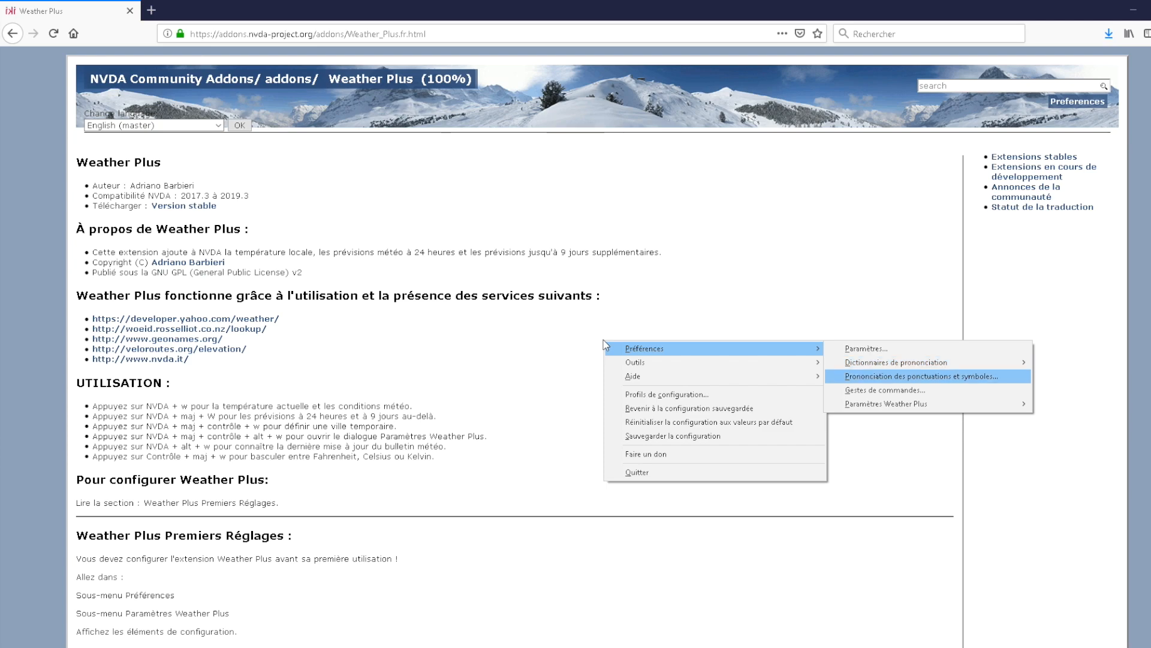
key(Down)
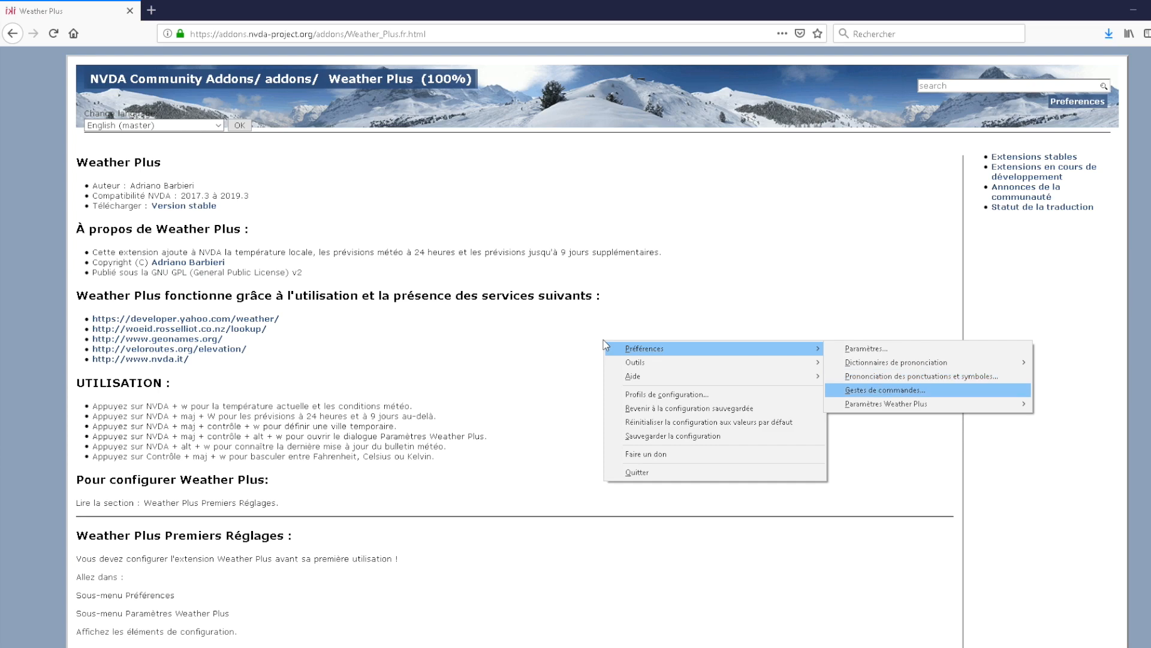
key(Down)
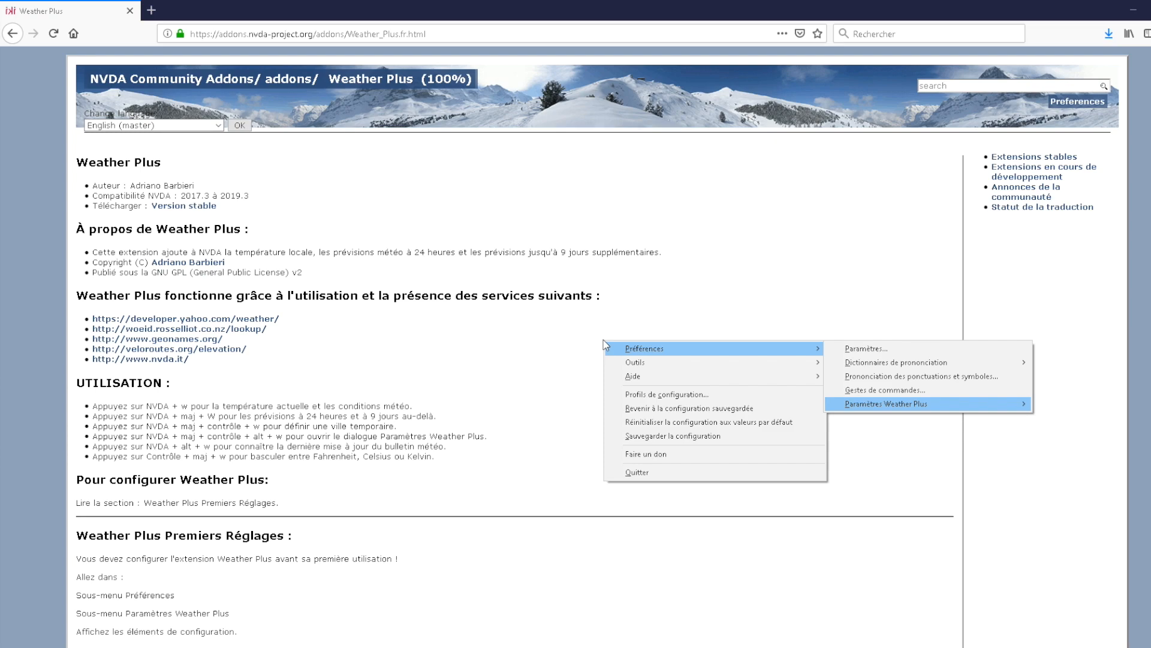
key(Right)
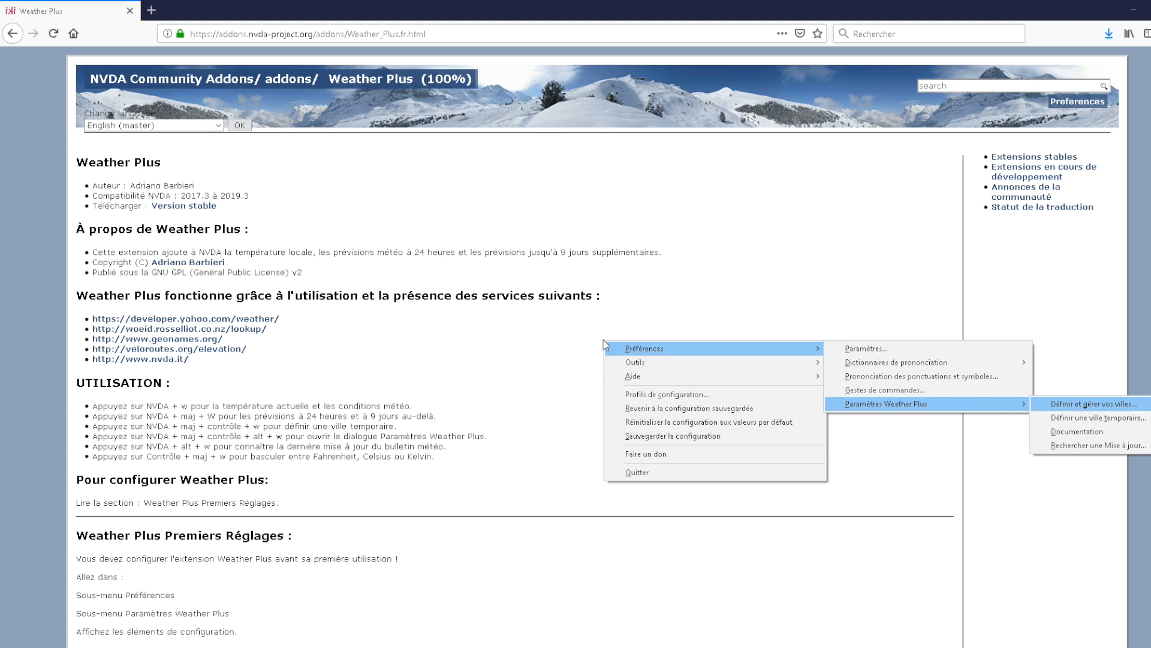
key(Return)
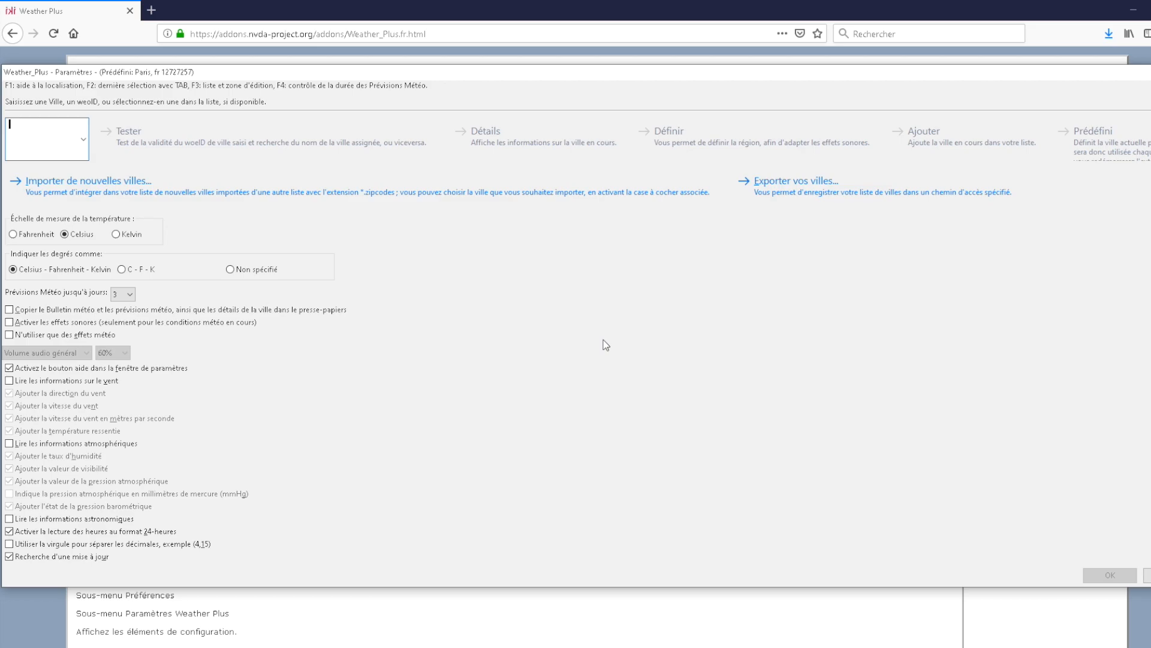
Enter marseille as the city, test it to search for matching places, and dismiss the list of matches.
key(Down)
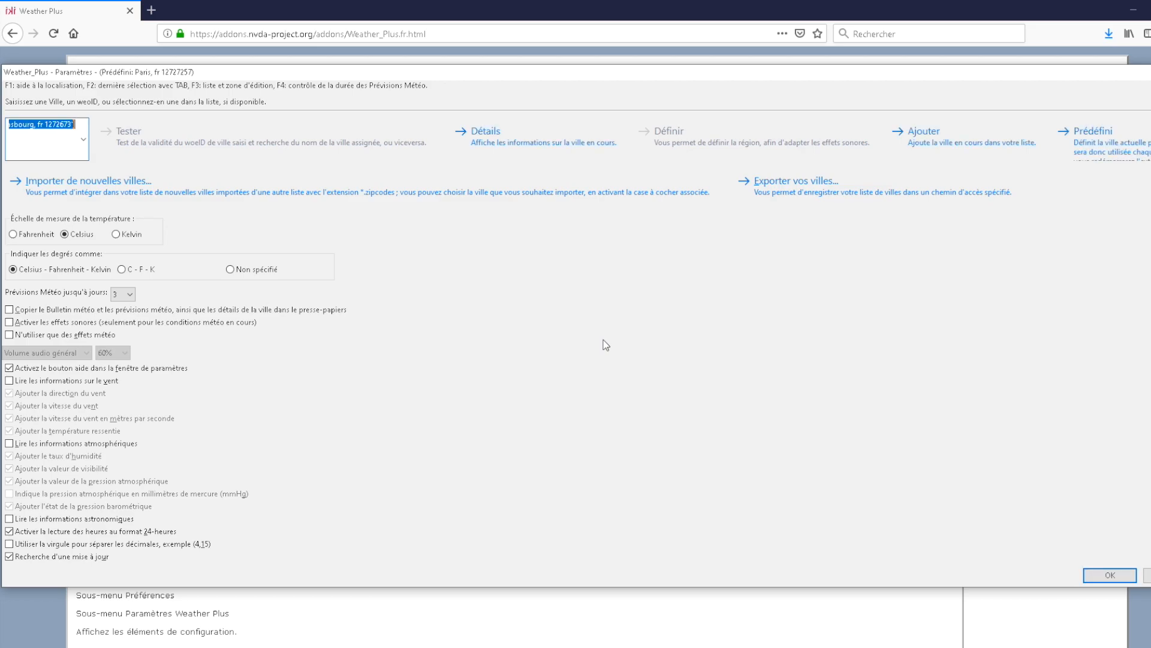
text(marseille)
key(Tab)
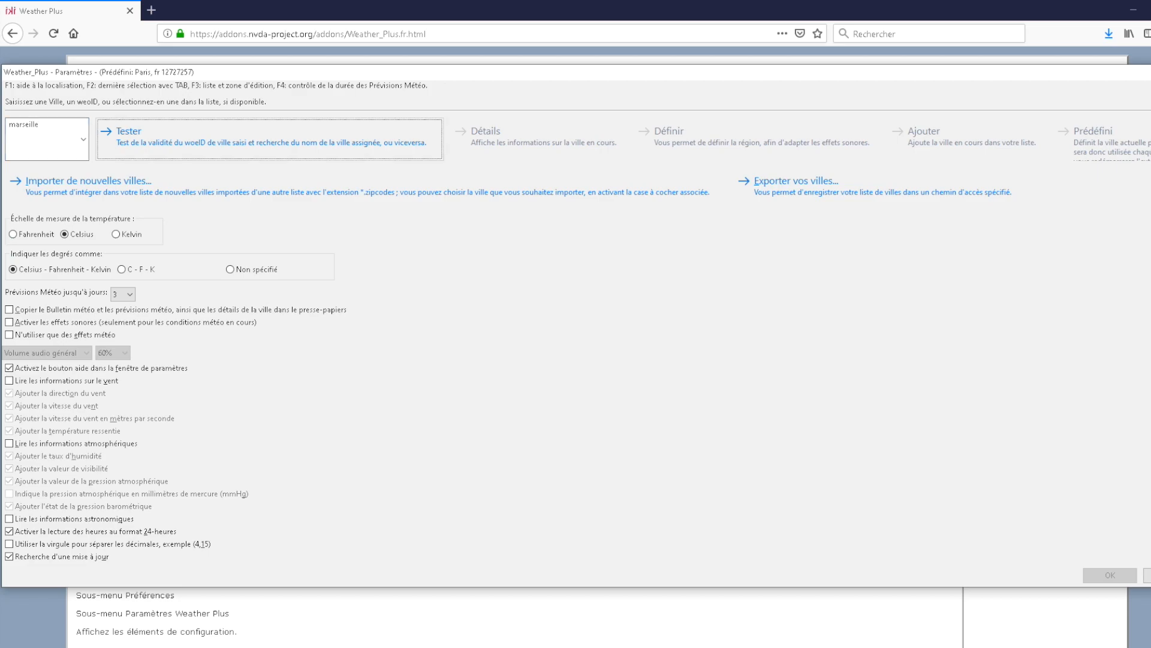
key(Return)
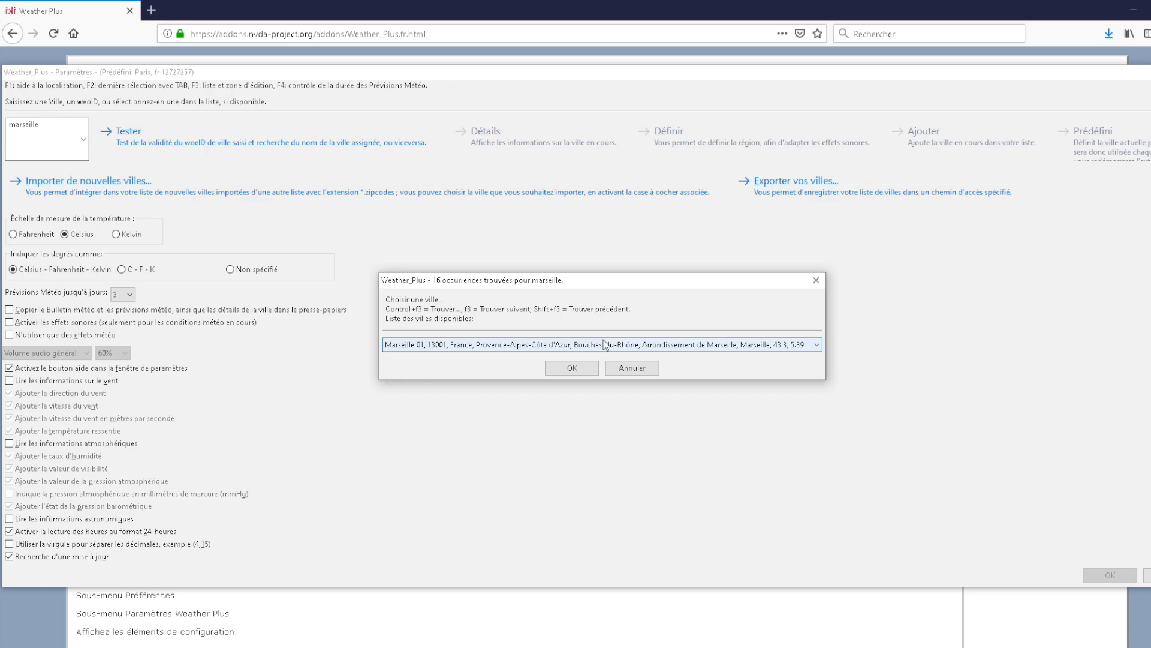
key(Escape)
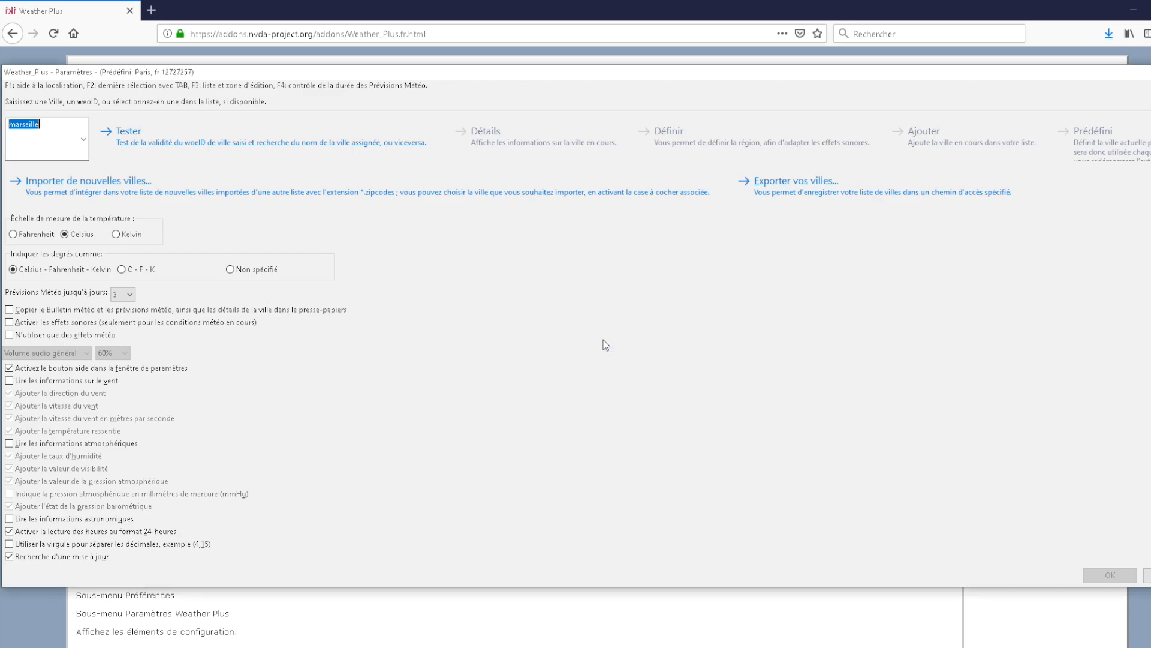
Select the Marseille, fr entry and add it to the personal list of cities.
key(Down)
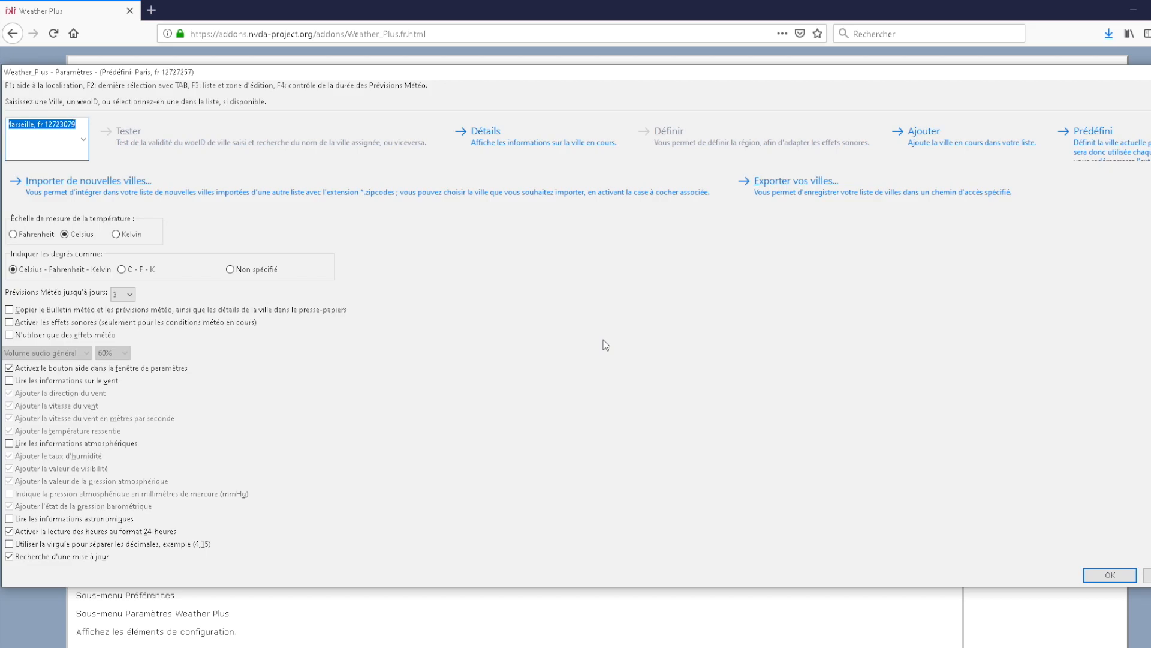
key(Tab)
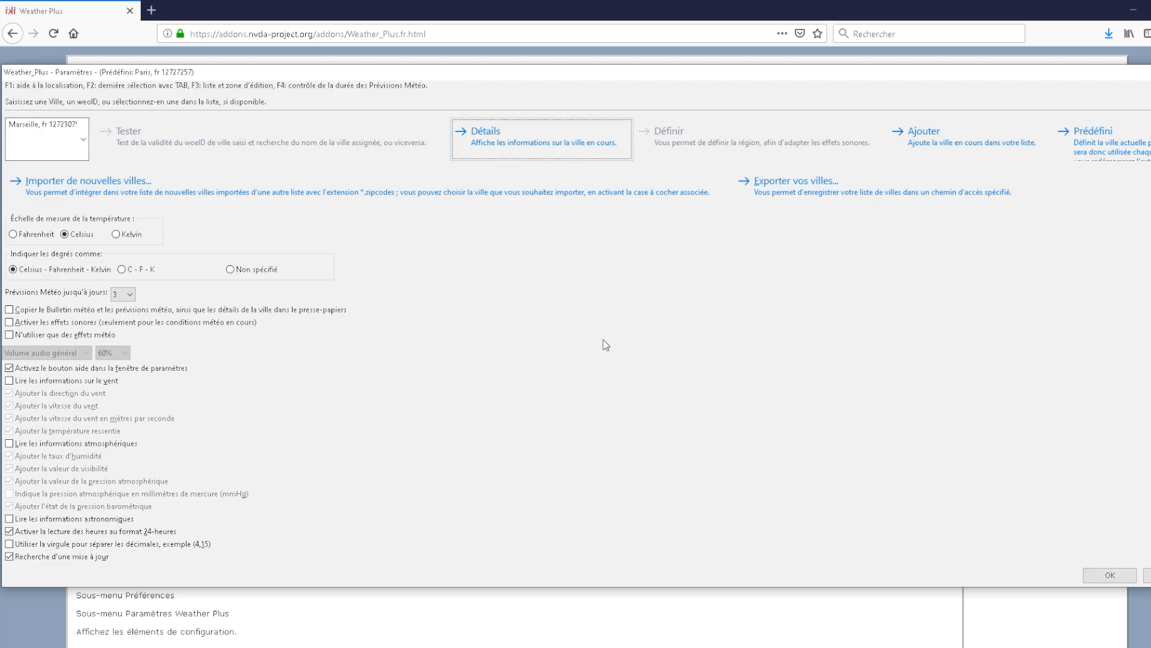
key(Tab)
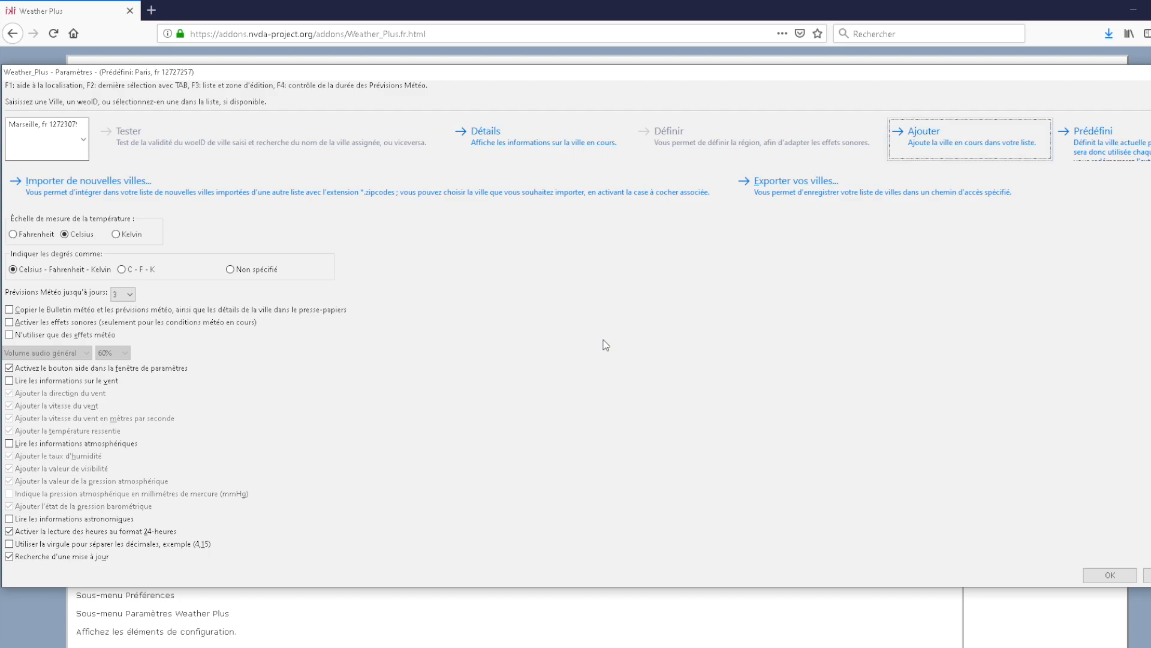
key(Return)
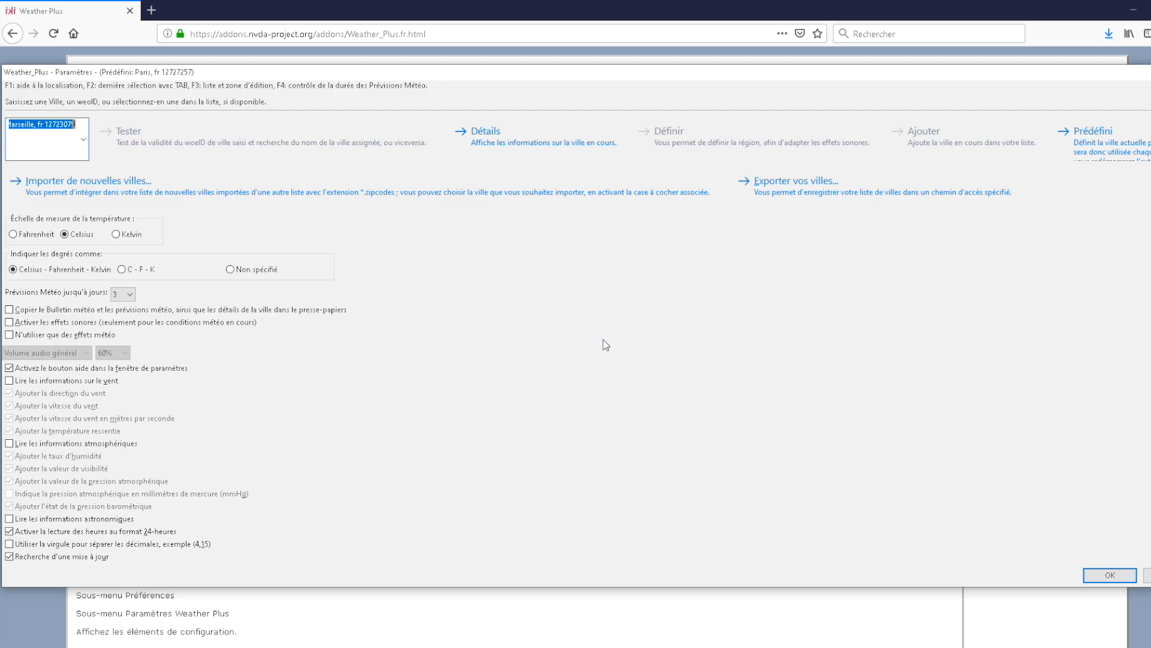
key(shift+Tab)
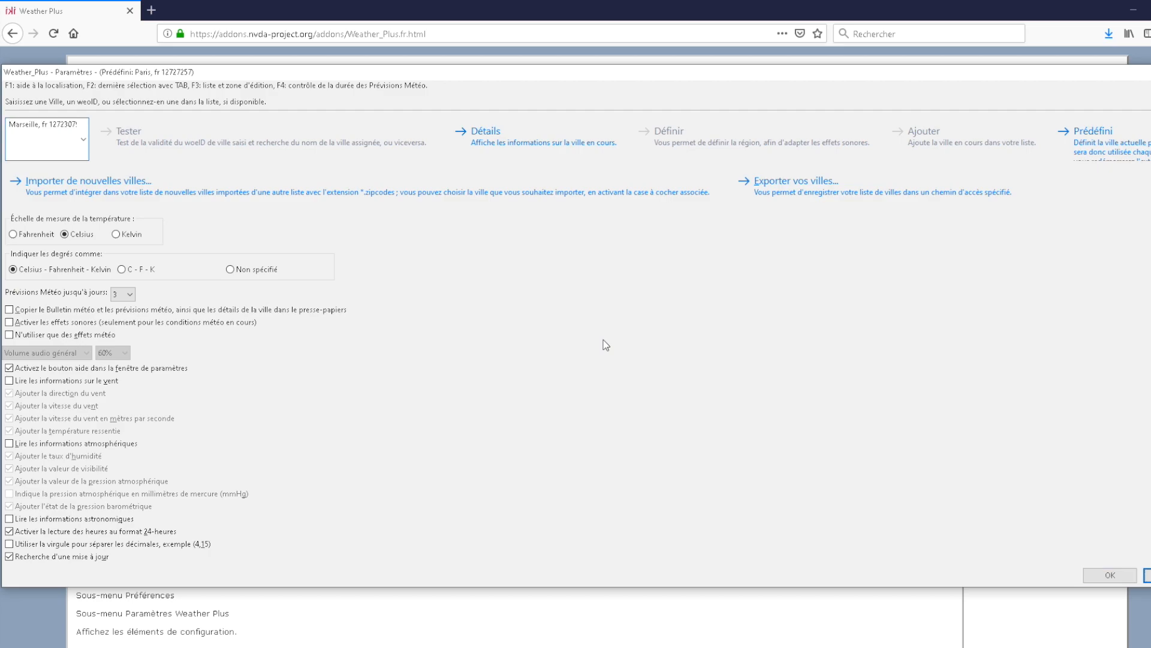
Leave the Weather Plus settings and choose a temporary city from the list of available cities.
key(shift+Tab)
key(Escape)
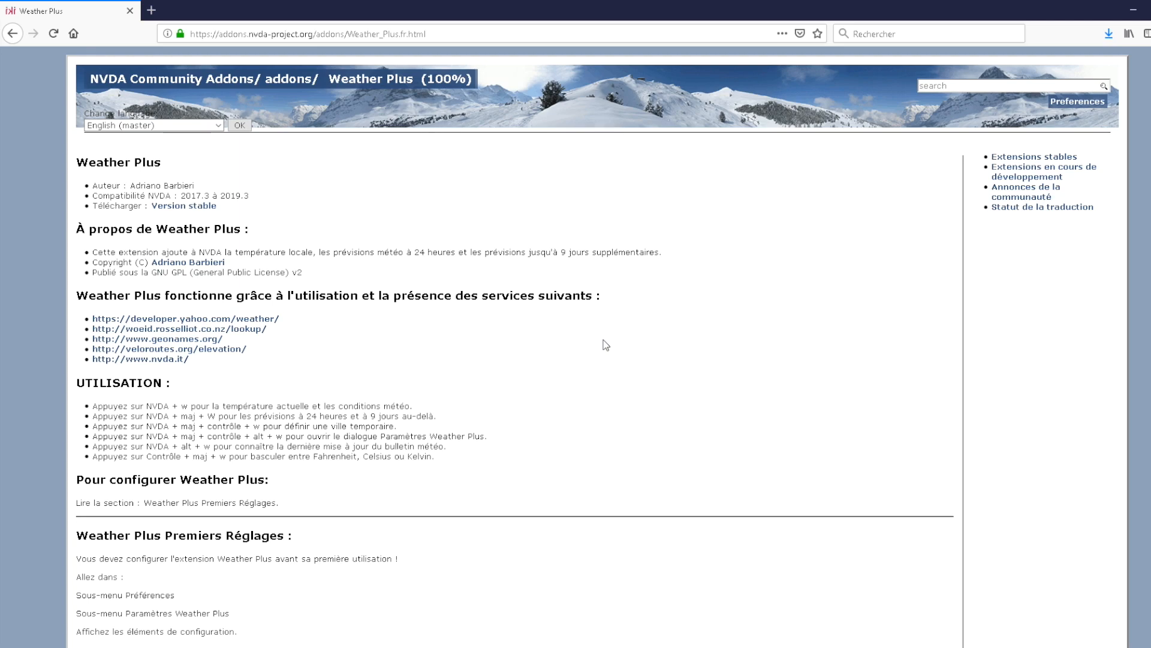
key(Insert+shift+w)
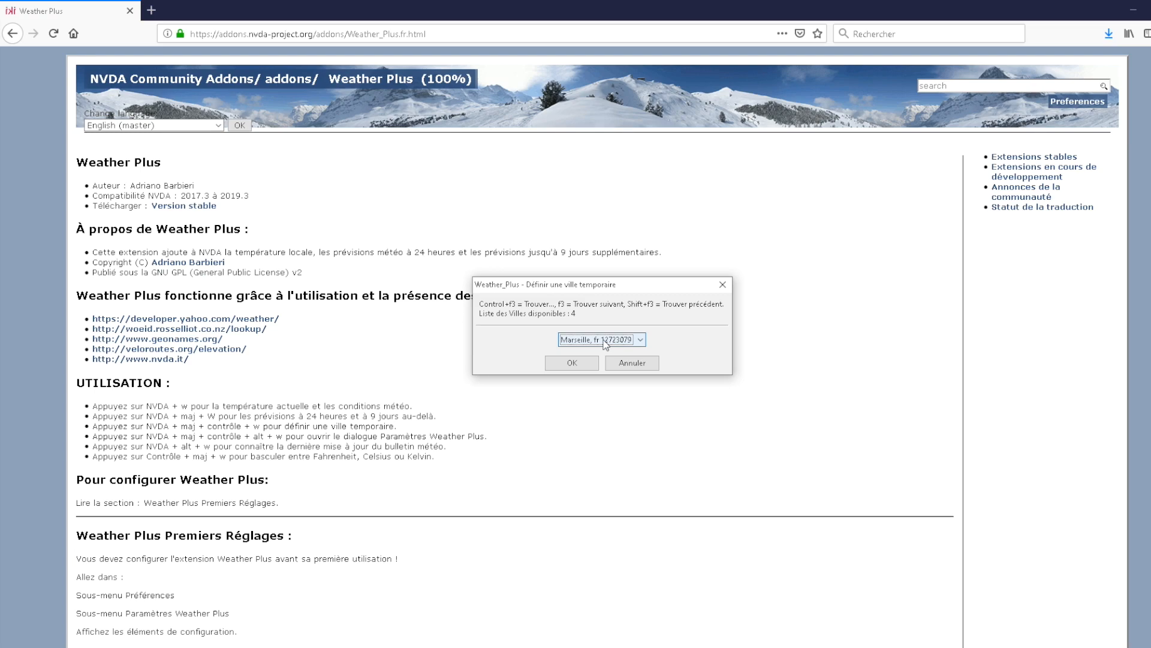
key(Down)
key(Return)
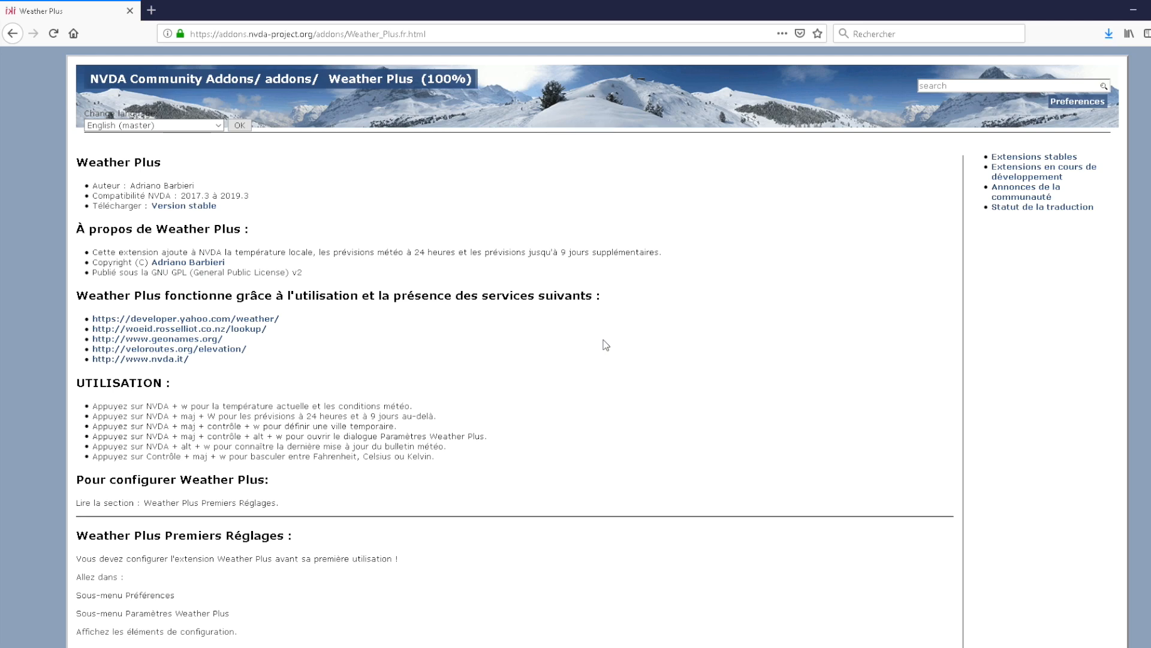
Open NVDA's extension manager to view the installed extensions.
key(Insert+n)
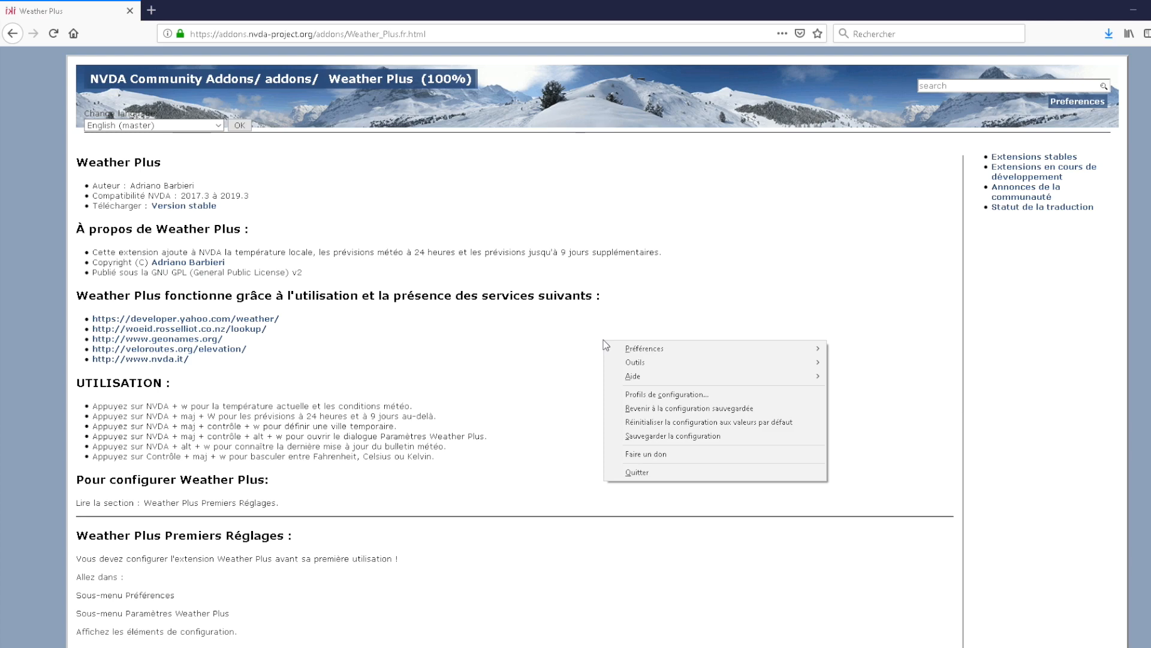
key(Down)
key(Down)
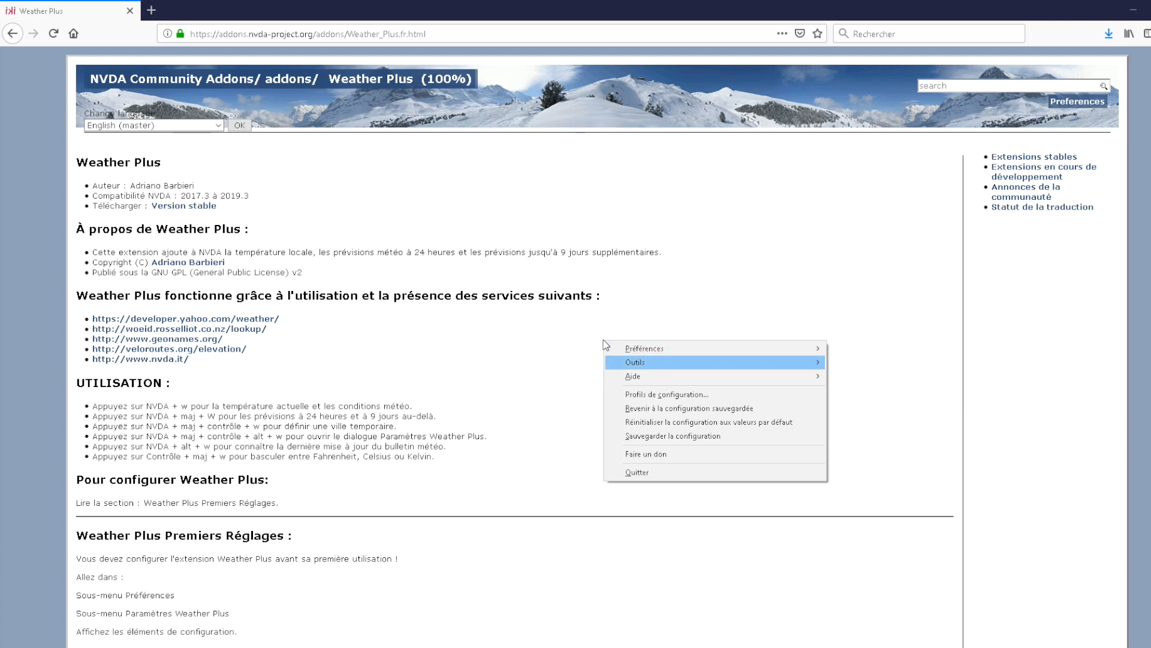
key(Right)
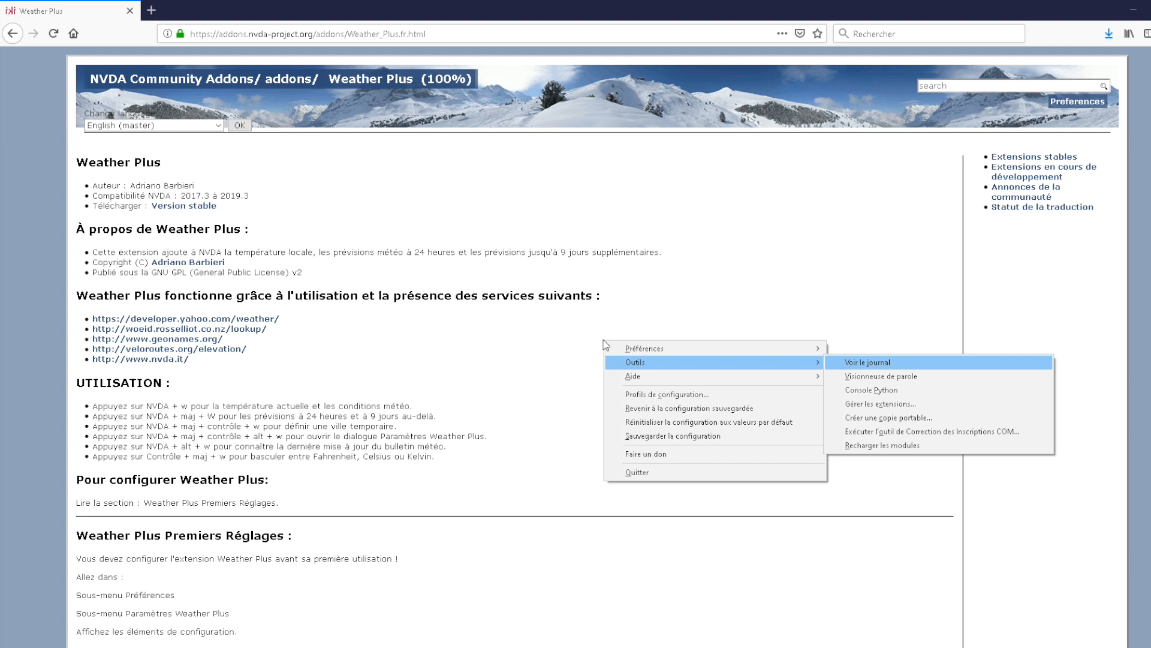
key(Down)
key(Down)
key(Down)
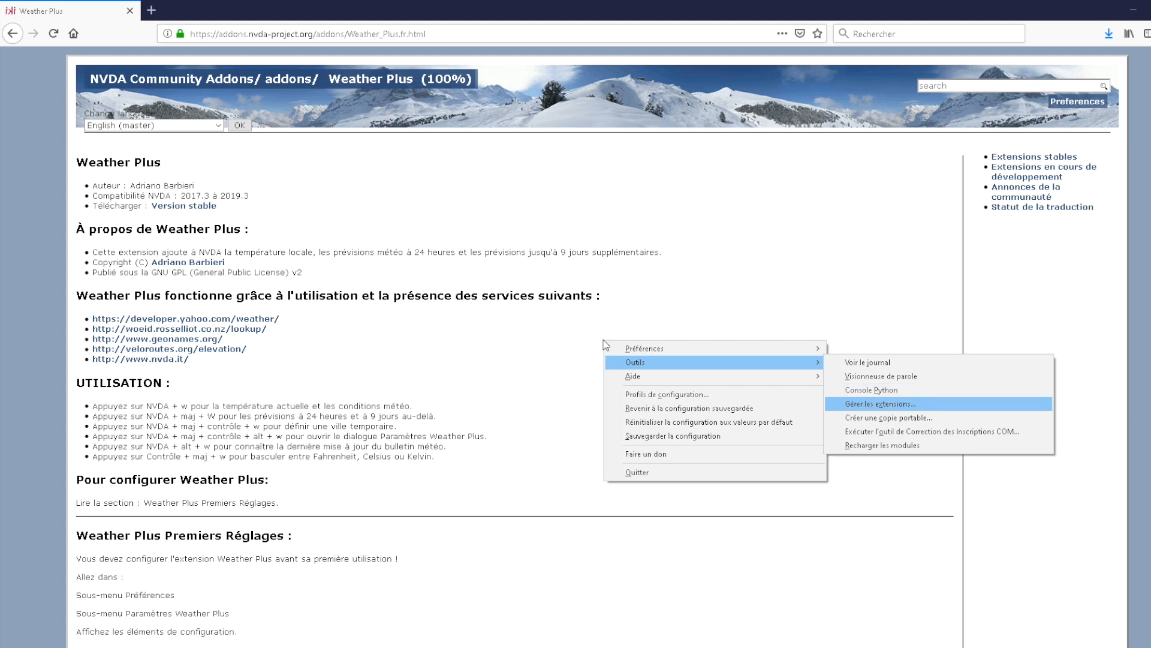
key(Return)
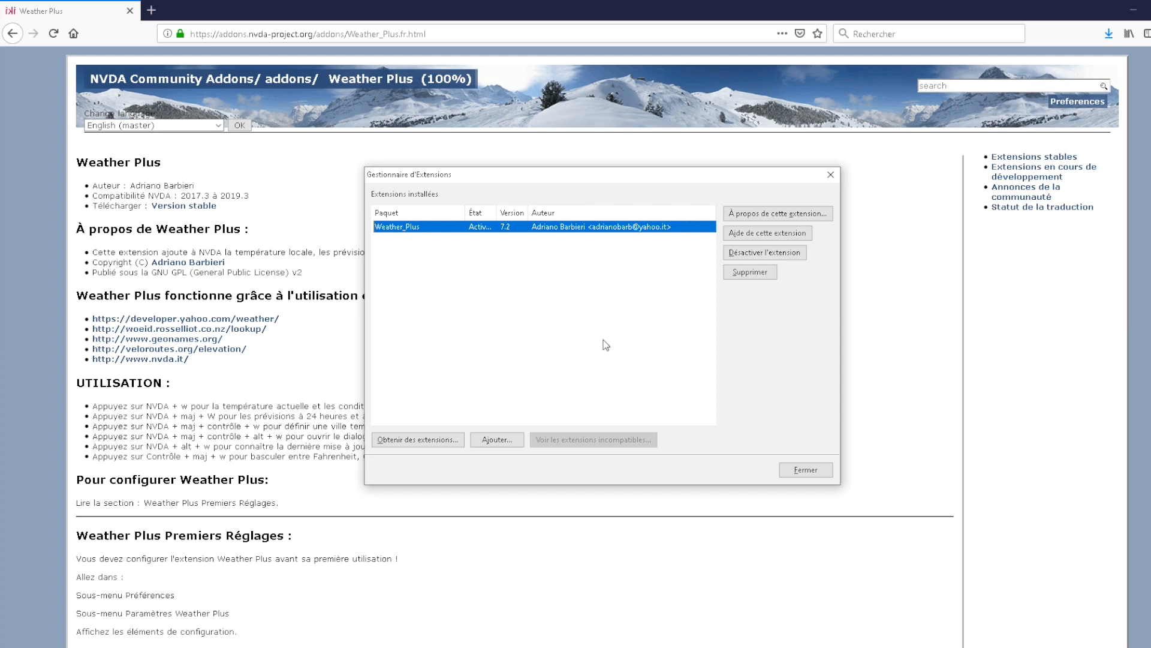
Review the options available for the Weather_Plus extension: its information, help, deactivation and removal.
key(Tab)
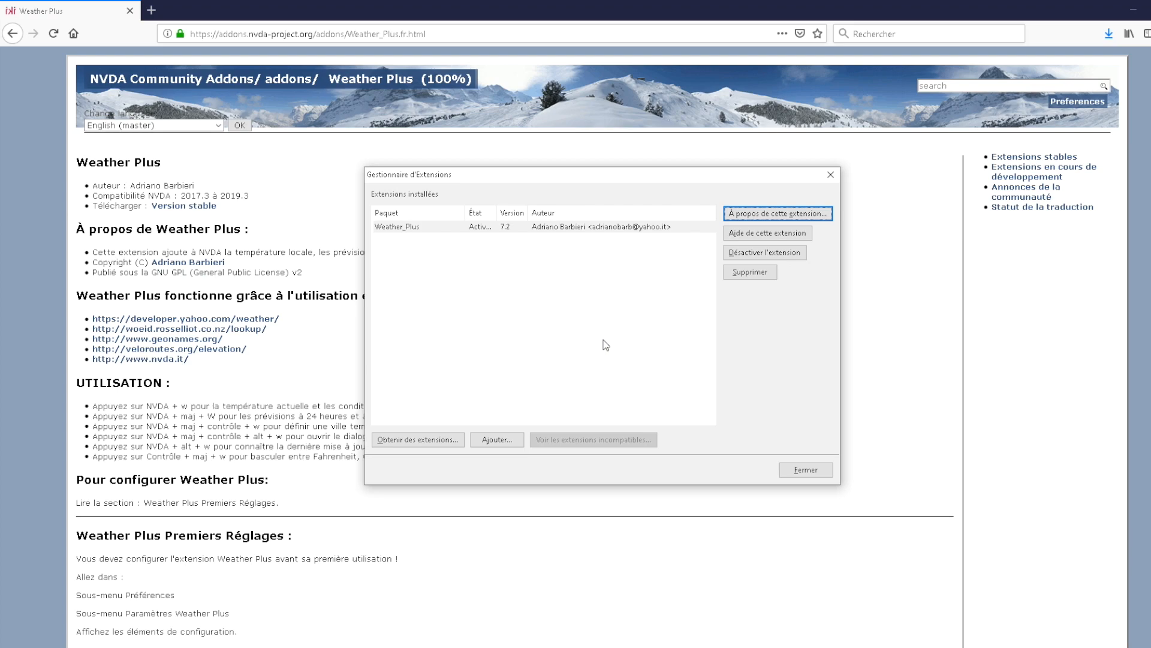
key(Tab)
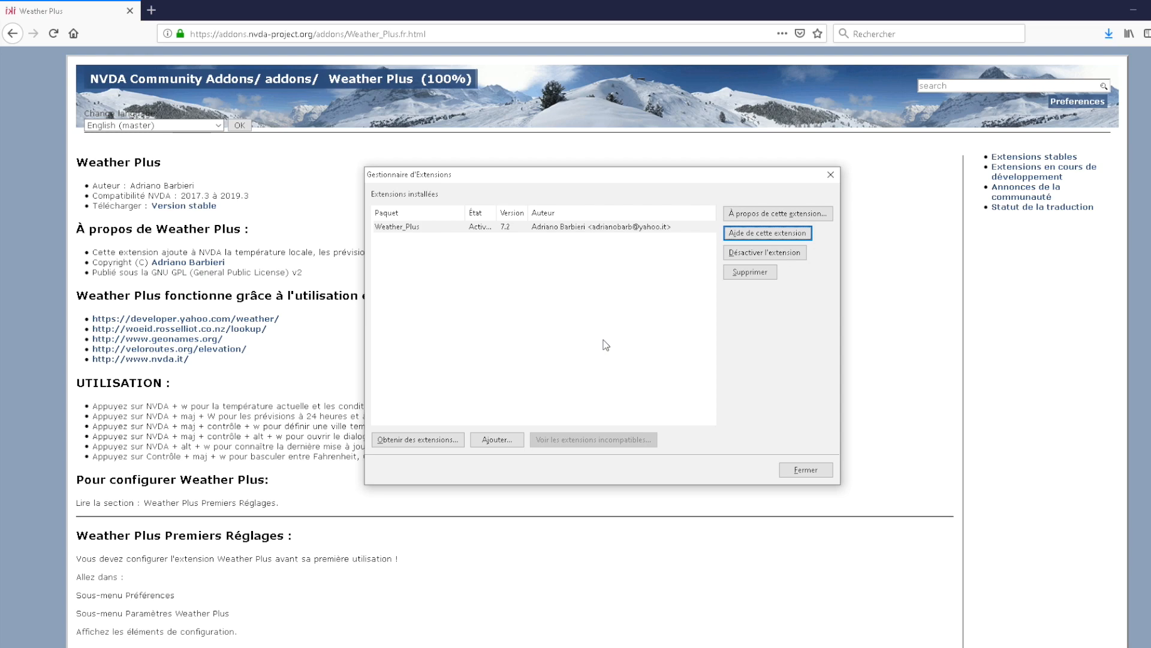
key(Return)
key(Tab)
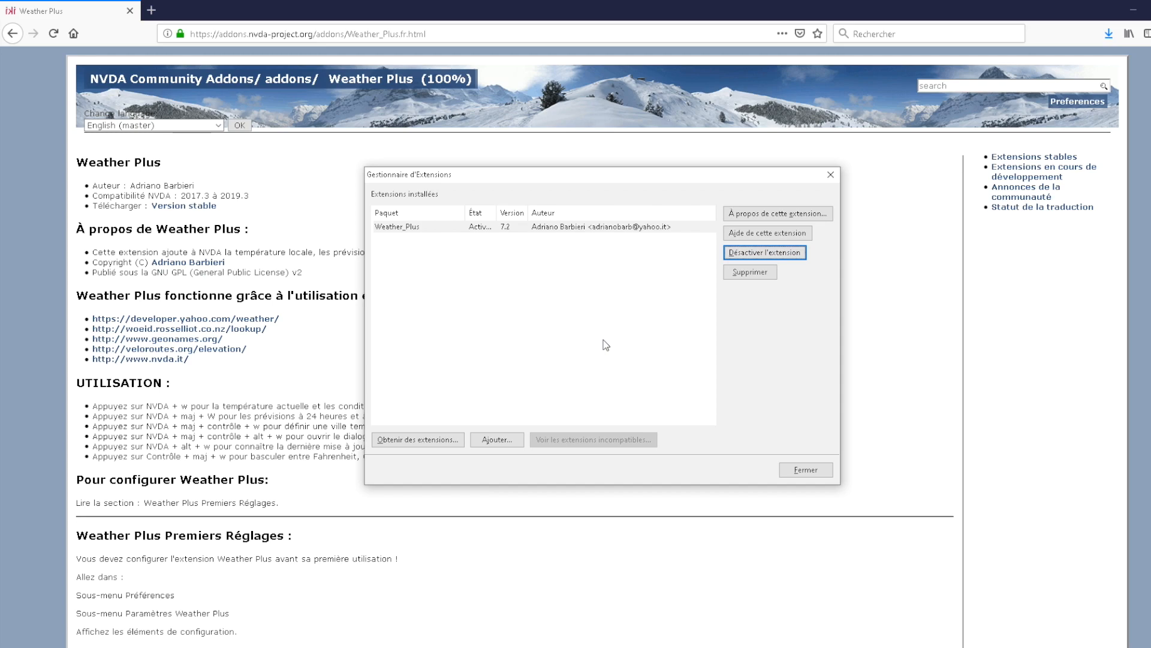
key(Tab)
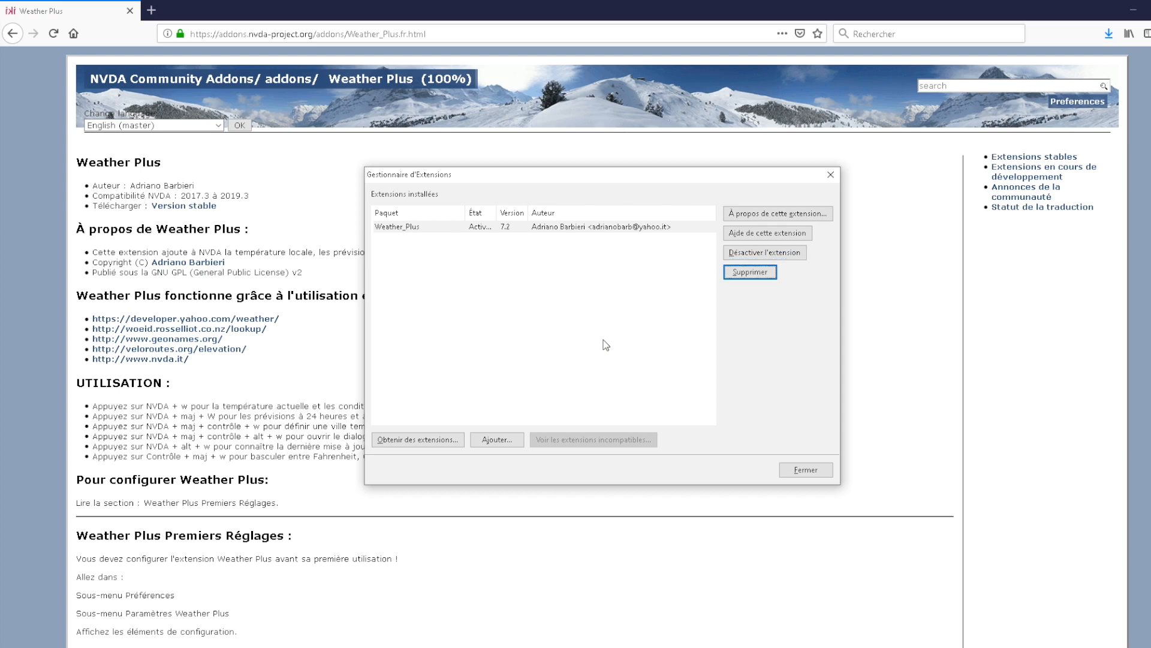